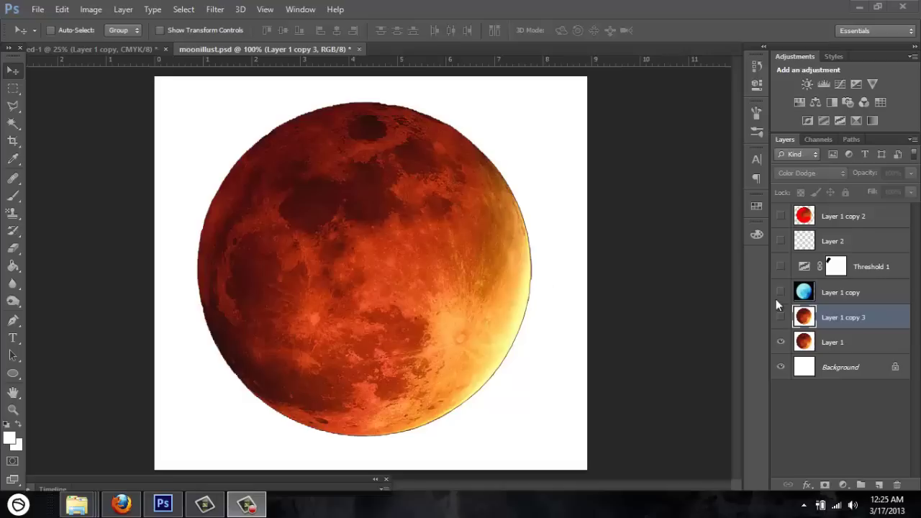
Step: Select Layer 1 copy and make it visible so its Color Dodge washes out the moon
left_click(826, 296)
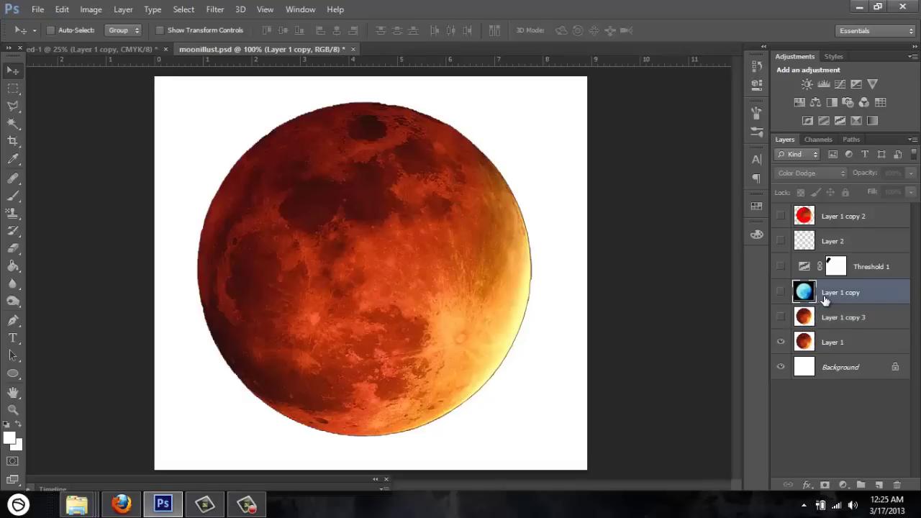
left_click(781, 293)
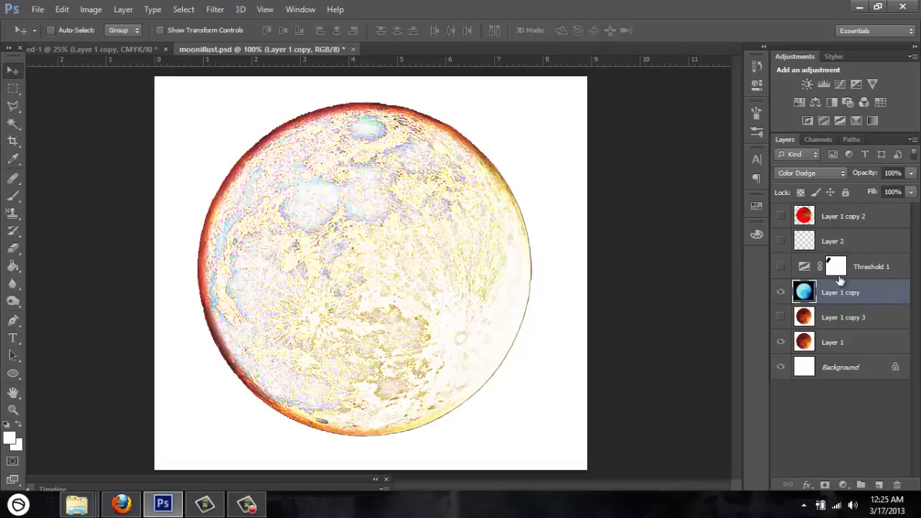
left_click(781, 266)
left_click(781, 216)
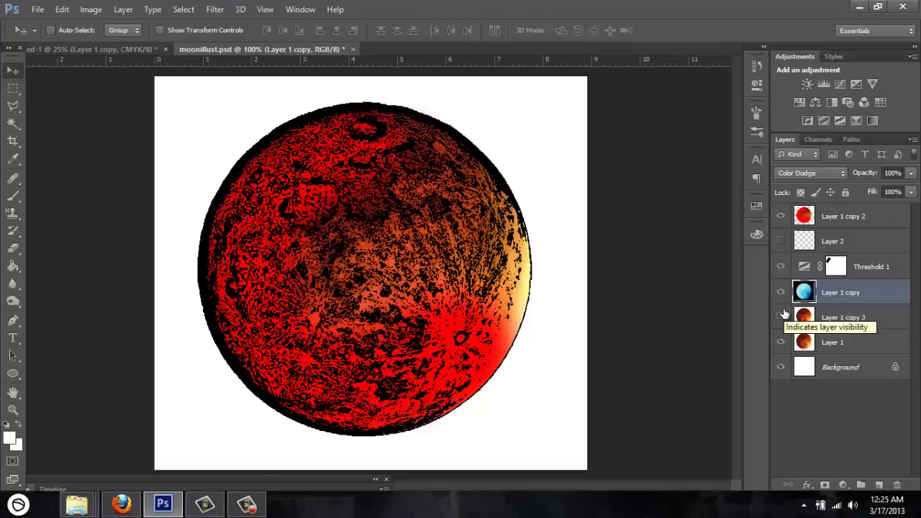
left_click(783, 317)
left_click(781, 217)
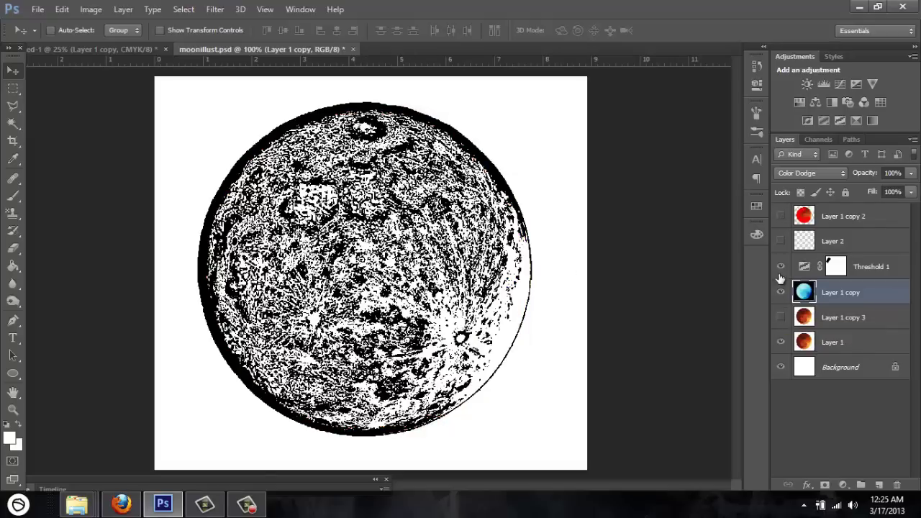
left_click(872, 272)
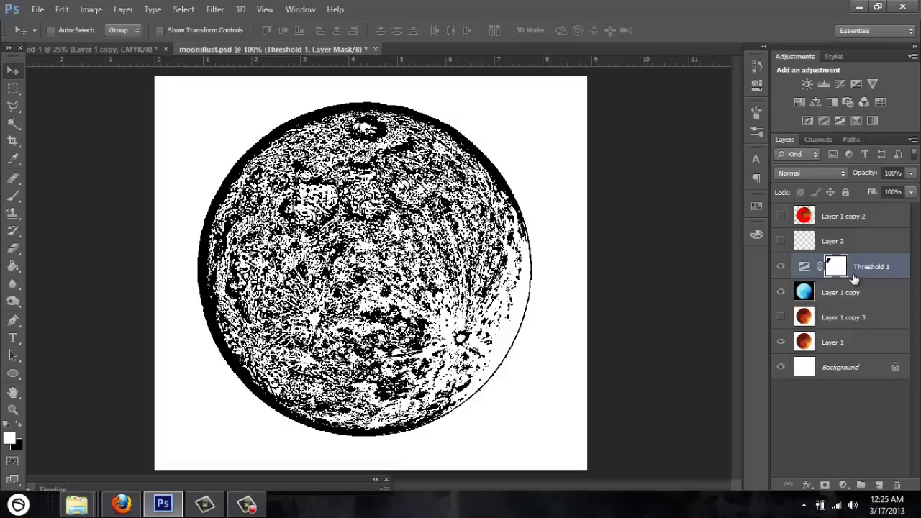
left_click(803, 291)
left_click(781, 266)
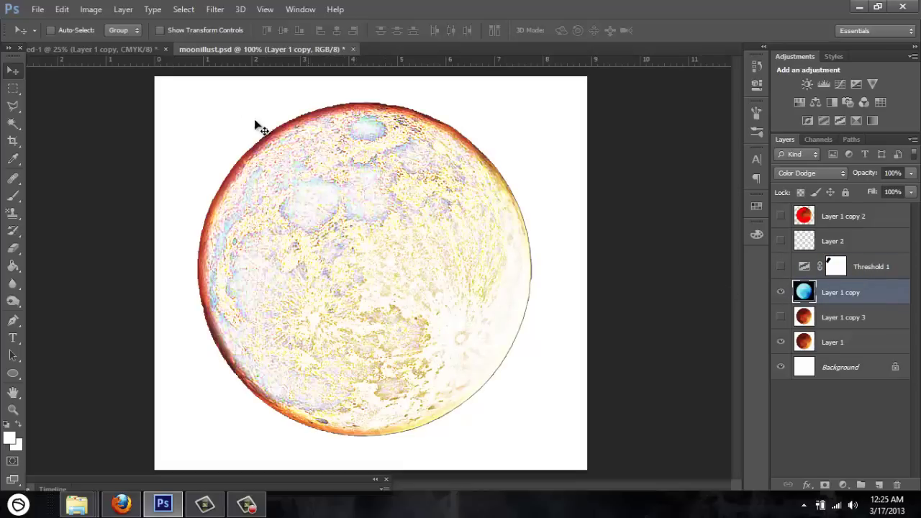
Step: Look through the Layer, Edit and Image menus, then switch Layer 1 copy from Color Dodge to Normal
left_click(123, 9)
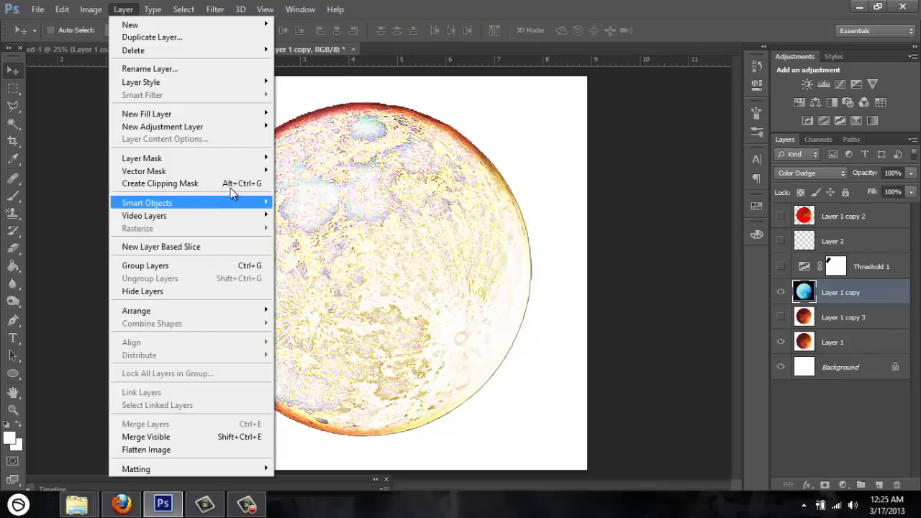
left_click(70, 11)
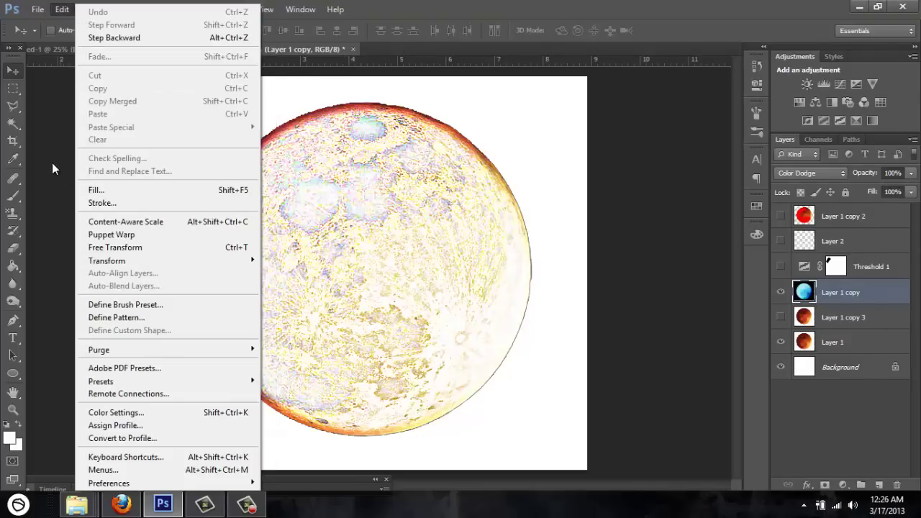
left_click(57, 148)
left_click(90, 9)
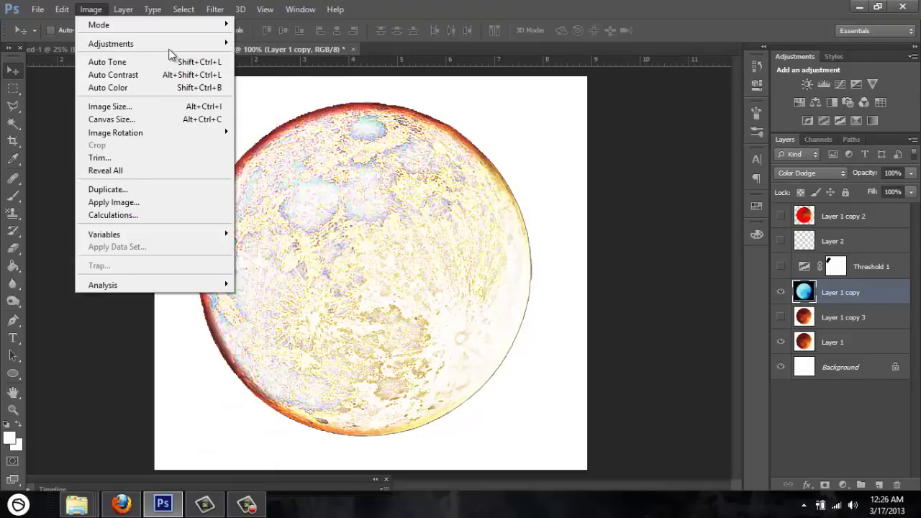
mouse_move(172, 45)
left_click(584, 201)
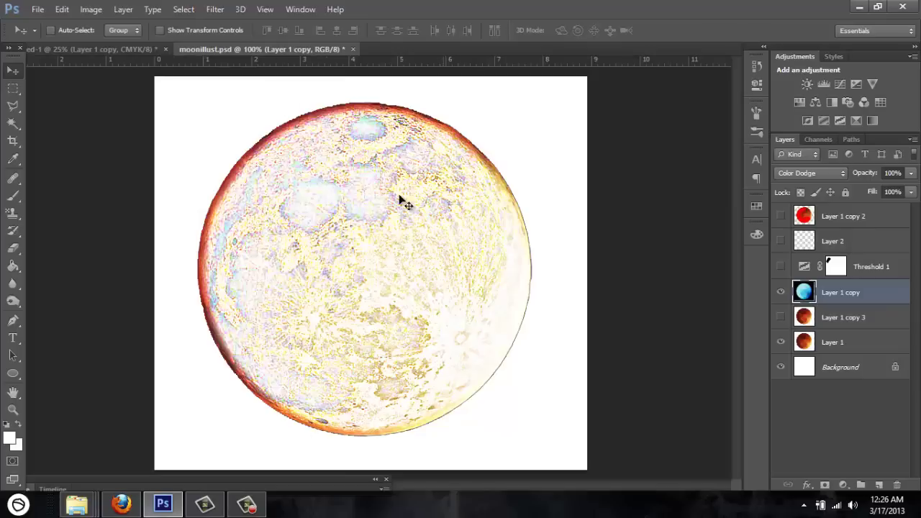
left_click(817, 174)
left_click(811, 7)
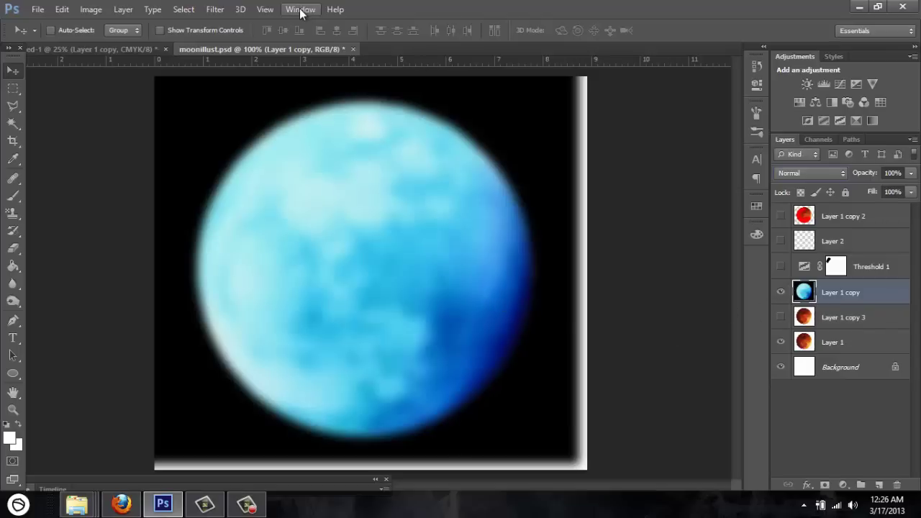
Step: Check the Image Size dialog and cancel it, then glance at the Edit menu's undo options
left_click(92, 10)
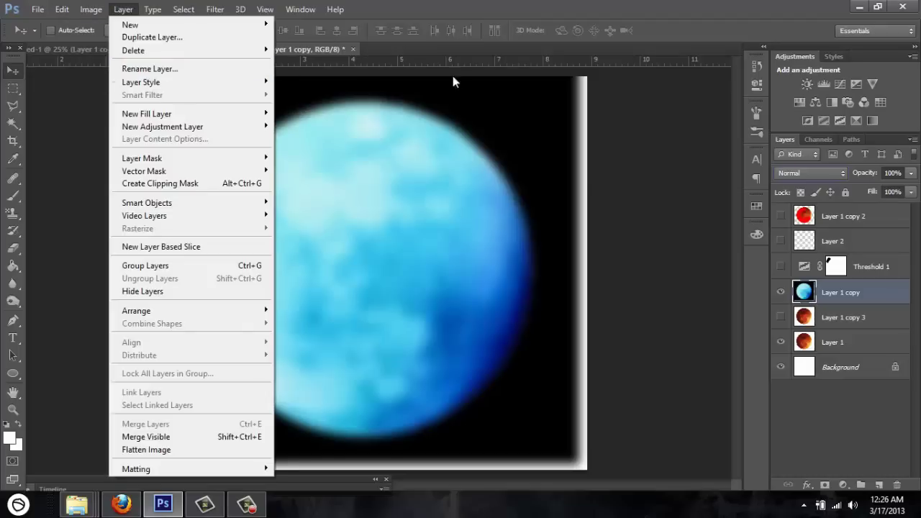
left_click(188, 105)
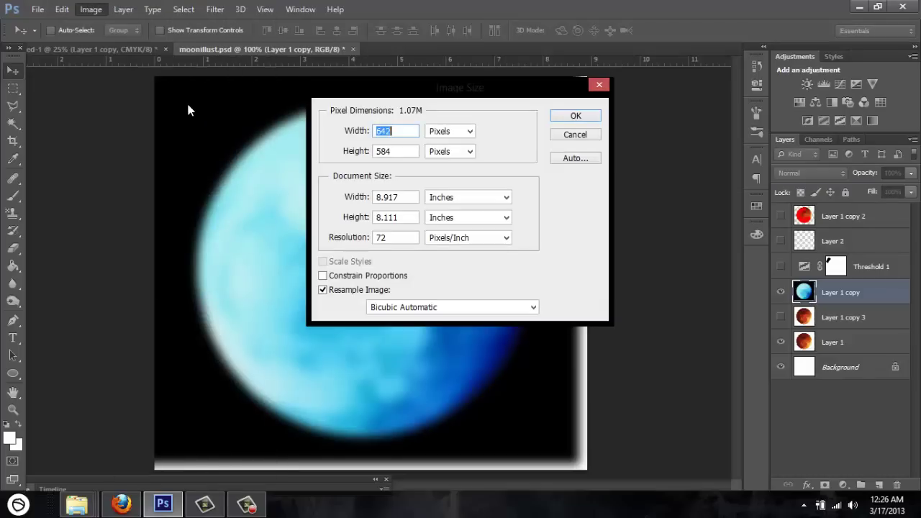
left_click(570, 139)
left_click(64, 9)
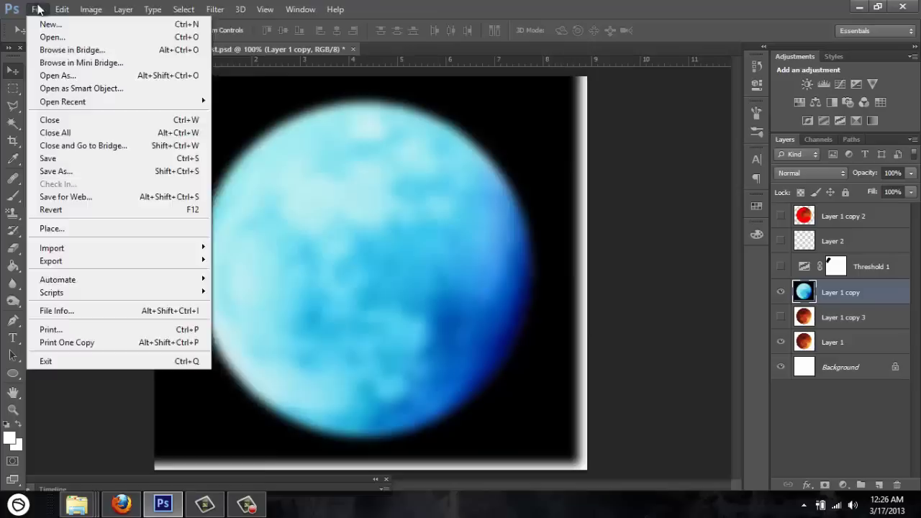
left_click(397, 8)
Step: Invert Layer 1 copy, turning the blurred blue moon into an orange moon on white
left_click(91, 9)
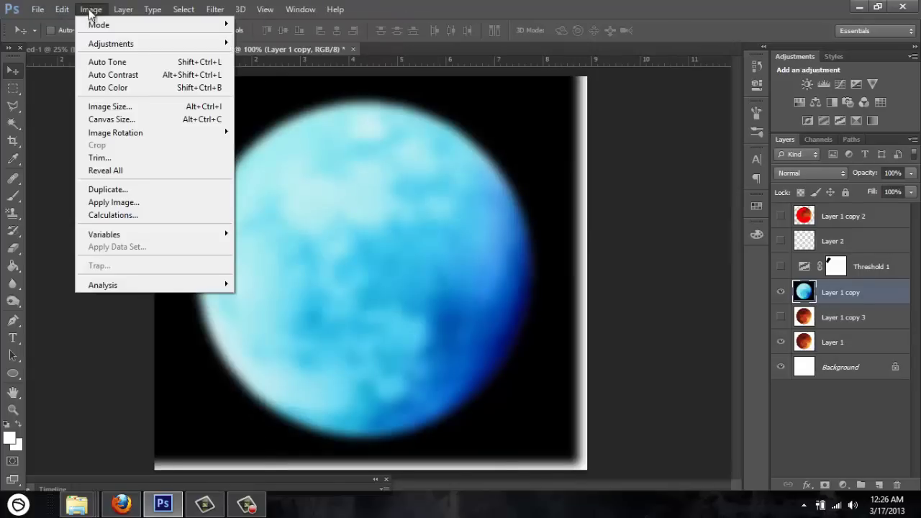
mouse_move(121, 8)
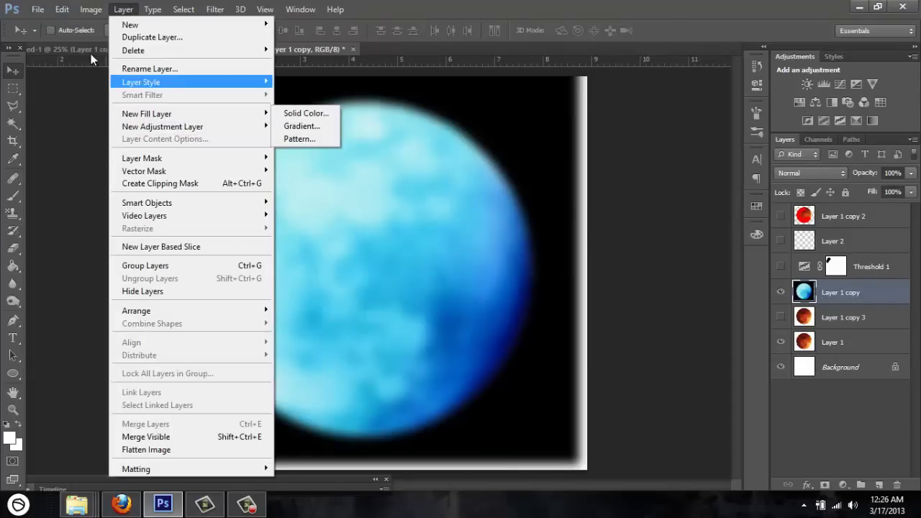
mouse_move(89, 10)
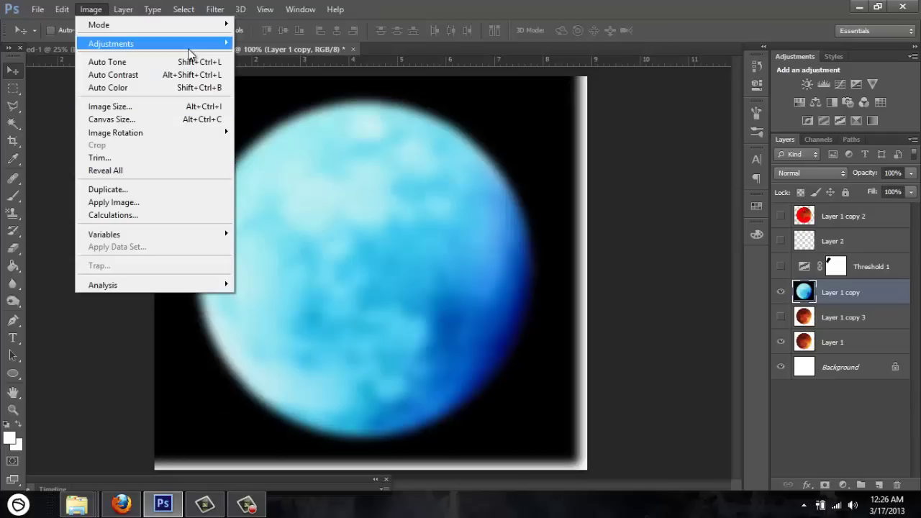
mouse_move(190, 49)
left_click(351, 196)
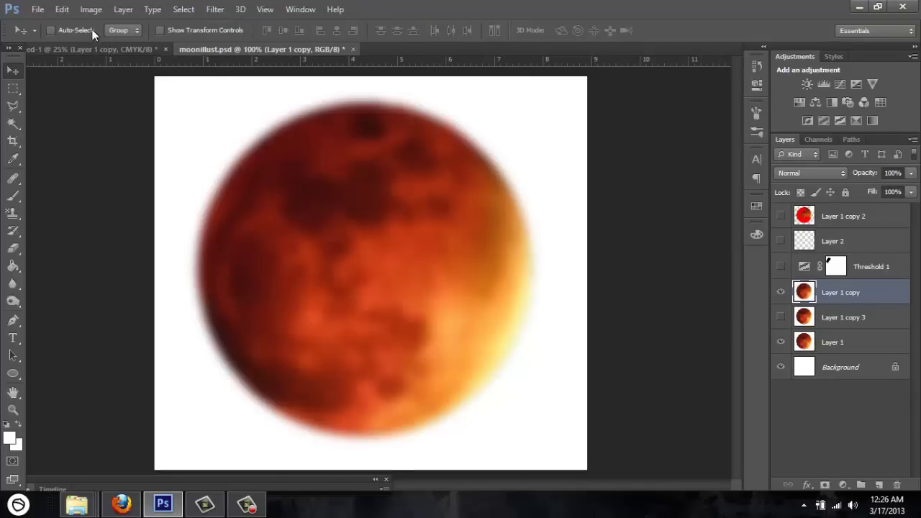
Step: Invert Layer 1 copy back to a blue moon on black
left_click(96, 12)
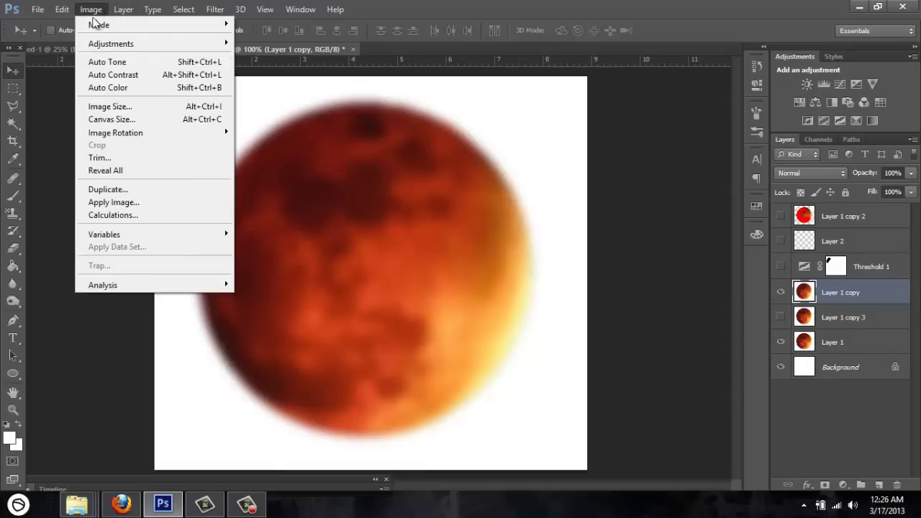
mouse_move(62, 9)
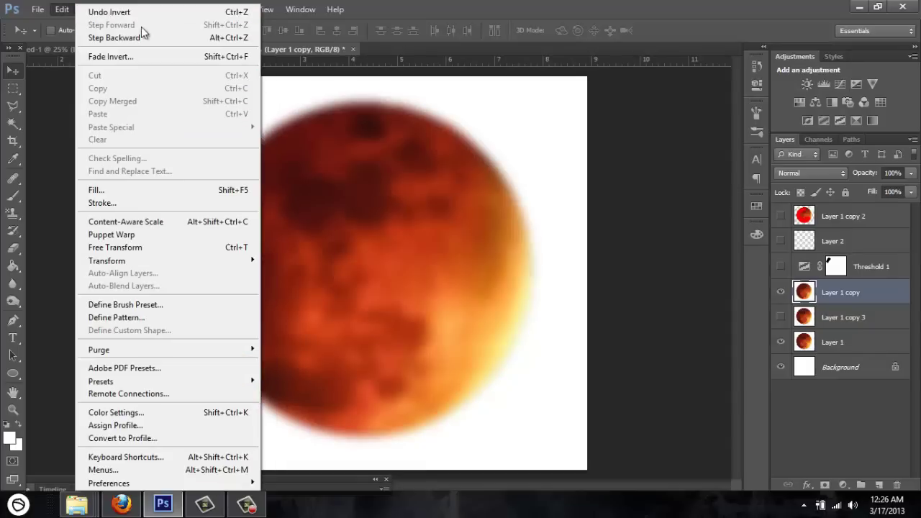
left_click(479, 152)
left_click(91, 8)
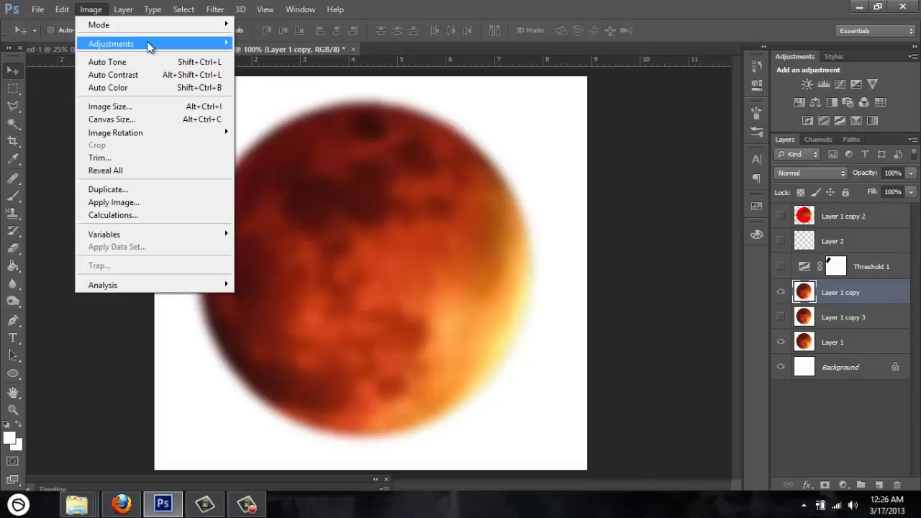
mouse_move(152, 44)
left_click(322, 202)
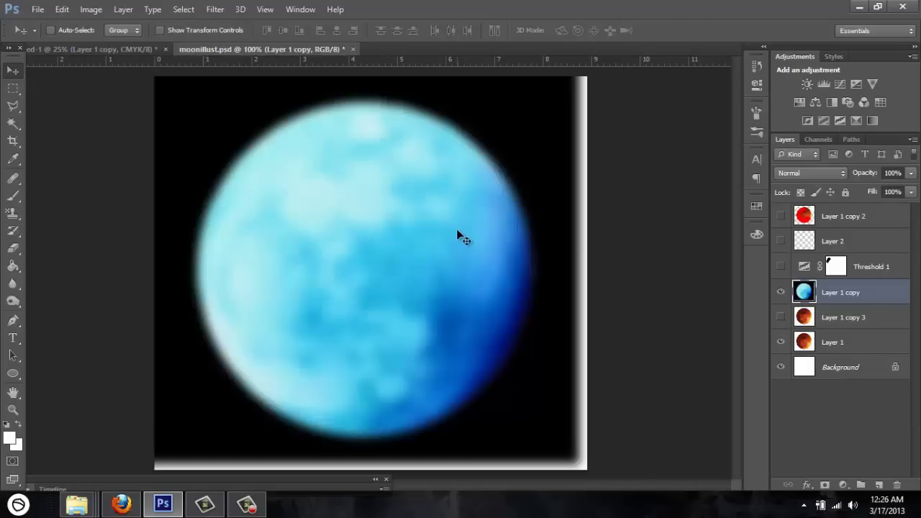
Step: Set Layer 1 copy to Color Dodge and show the Threshold 1 and Layer 1 copy 2 layers
left_click(846, 171)
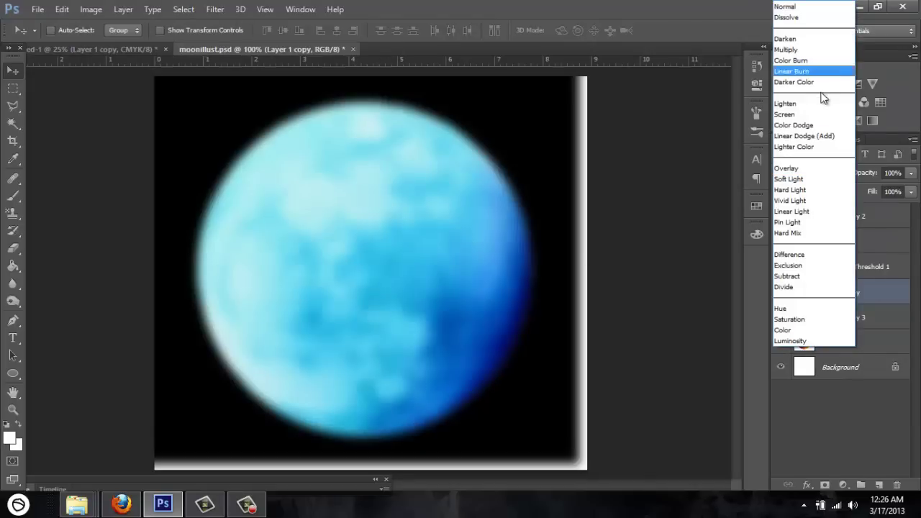
left_click(828, 125)
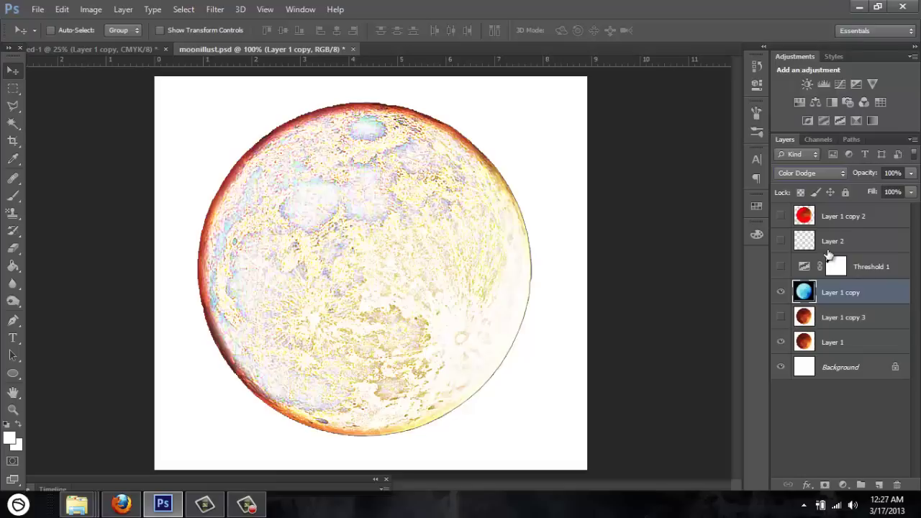
left_click(781, 267)
left_click(782, 216)
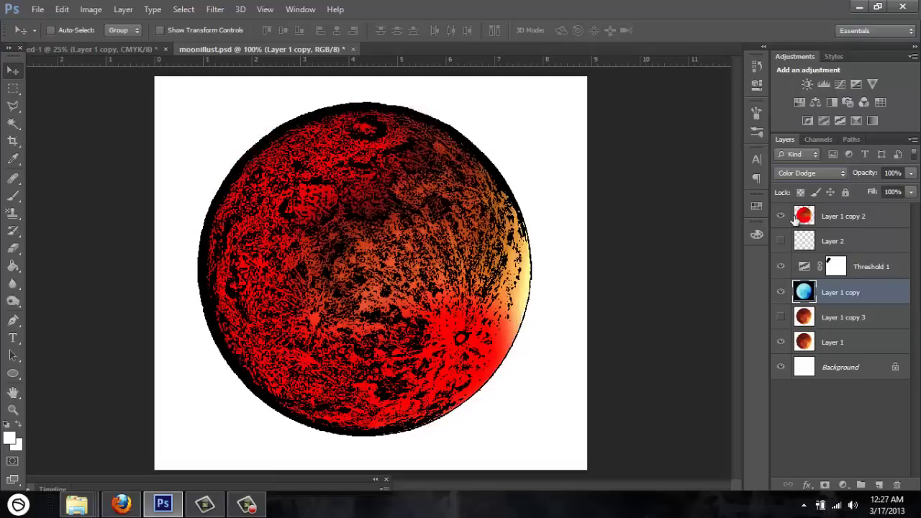
Step: Switch to the other moon document and check its image size without changes
left_click(84, 49)
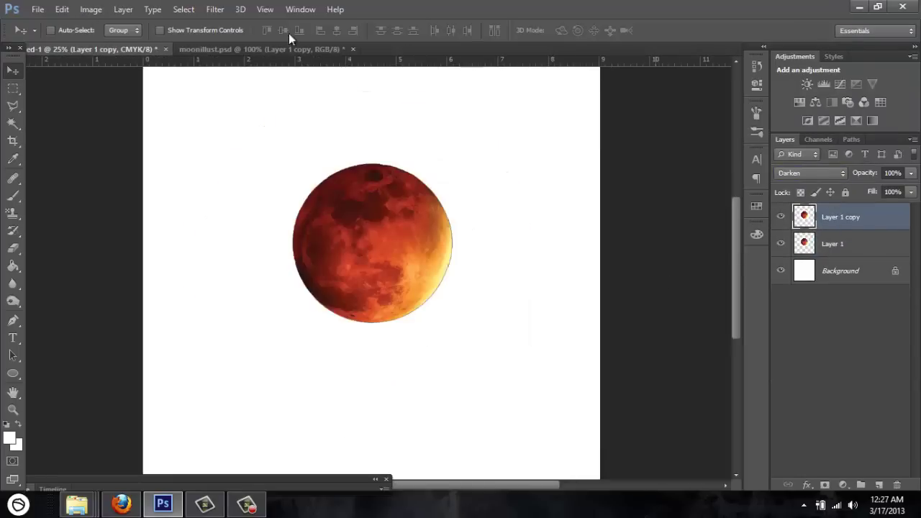
left_click(91, 10)
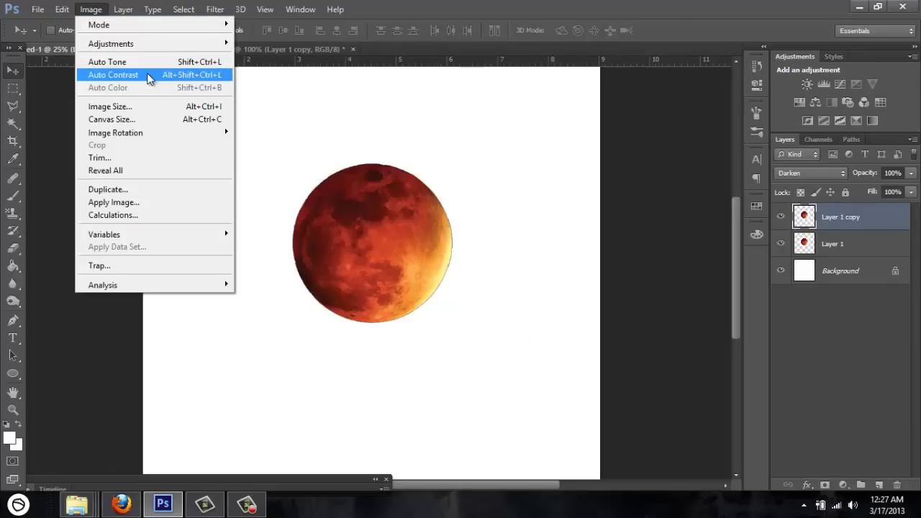
left_click(179, 106)
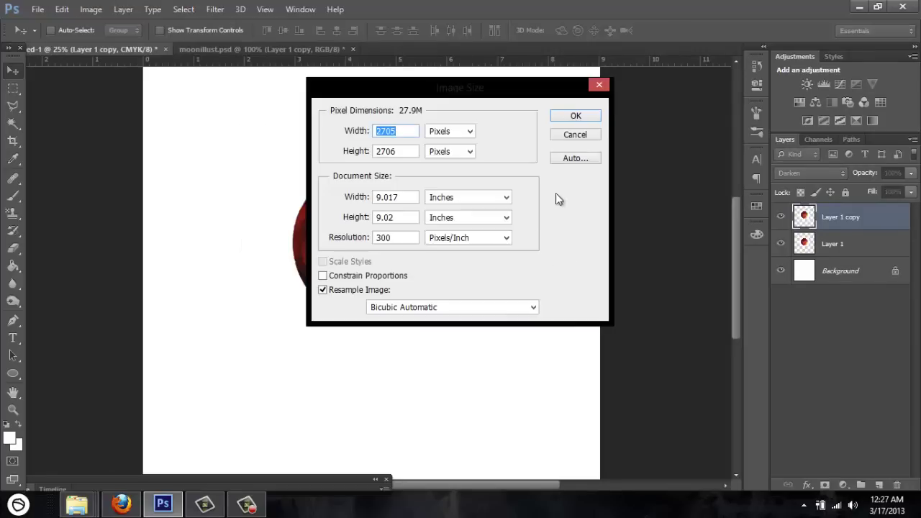
key("Escape")
Step: Try inverting Layer 1 copy's colours, then undo the inversion
left_click(91, 10)
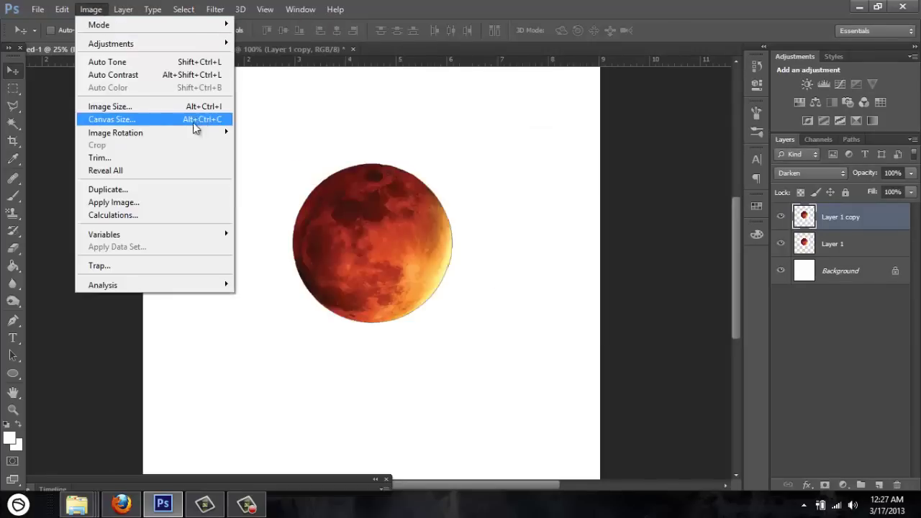
mouse_move(223, 44)
left_click(371, 189)
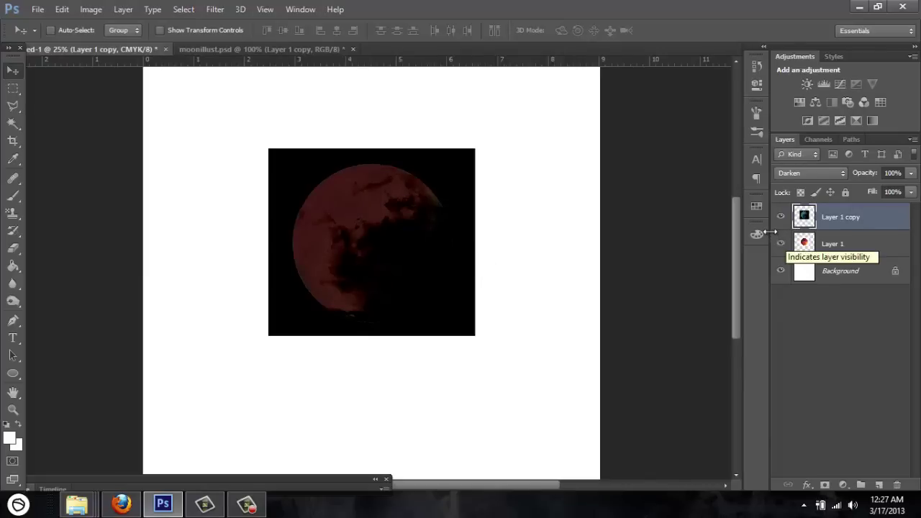
key("ctrl+z")
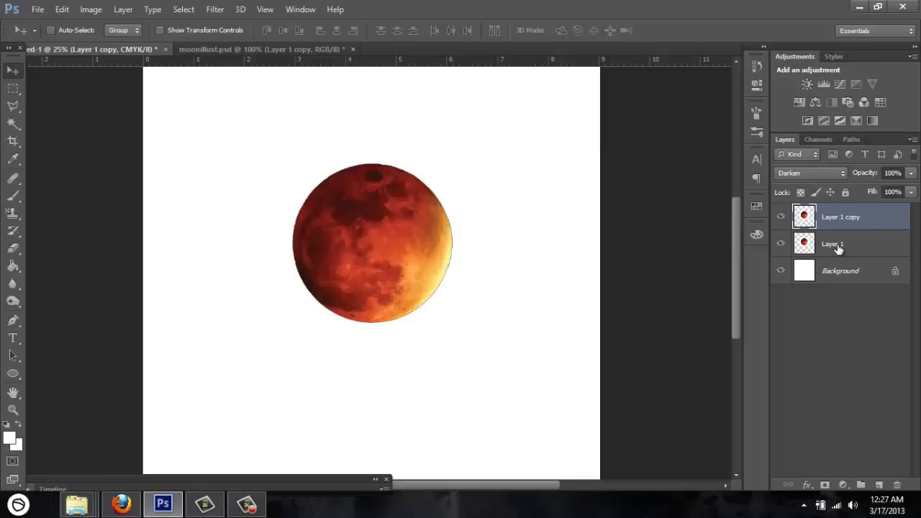
Step: Try an S-shaped Curves adjustment on the moon, then cancel it
left_click(89, 9)
mouse_move(119, 47)
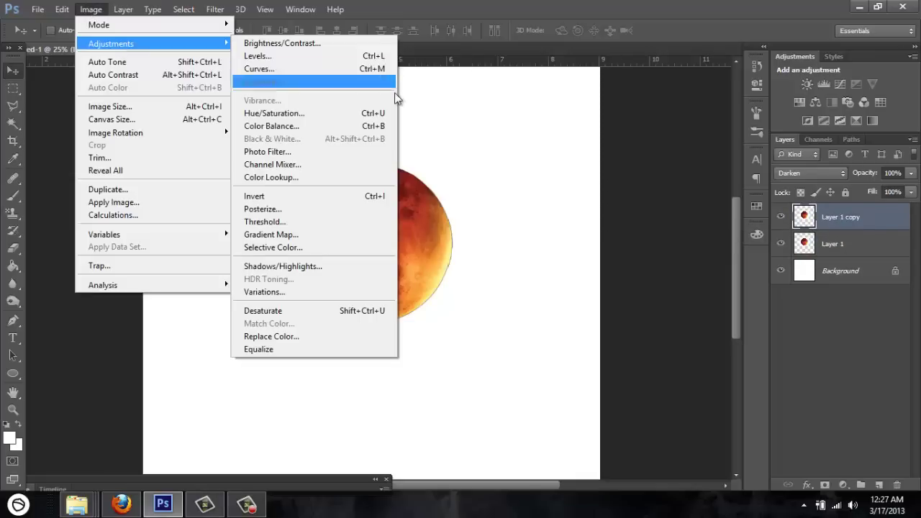
left_click(367, 70)
left_click_drag(693, 241, 698, 270)
left_click_drag(754, 216, 769, 186)
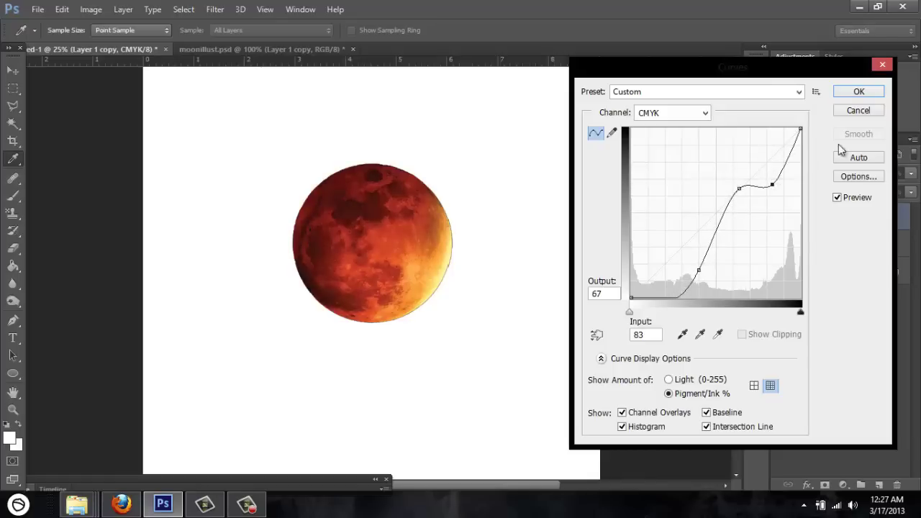
left_click(858, 111)
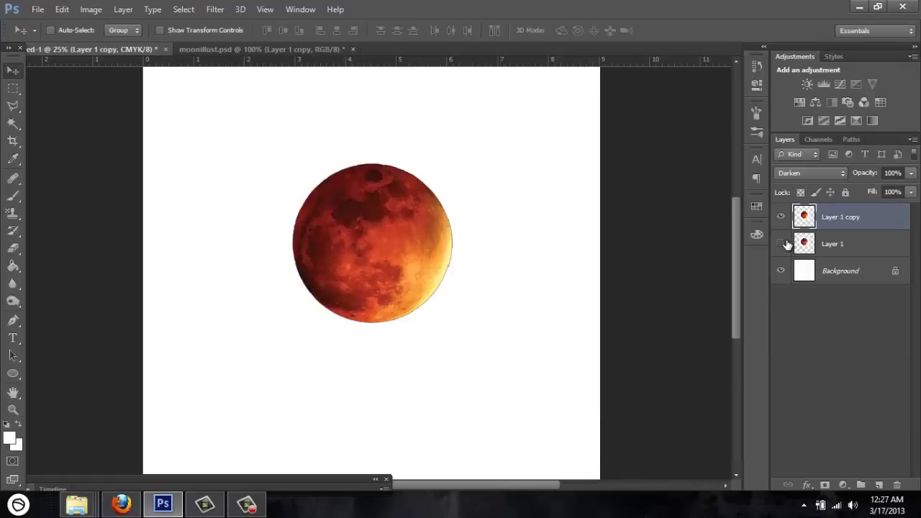
Step: Set Layer 1 copy and Layer 1 to Normal blending, hide Layer 1, and reselect the copy
left_click(828, 177)
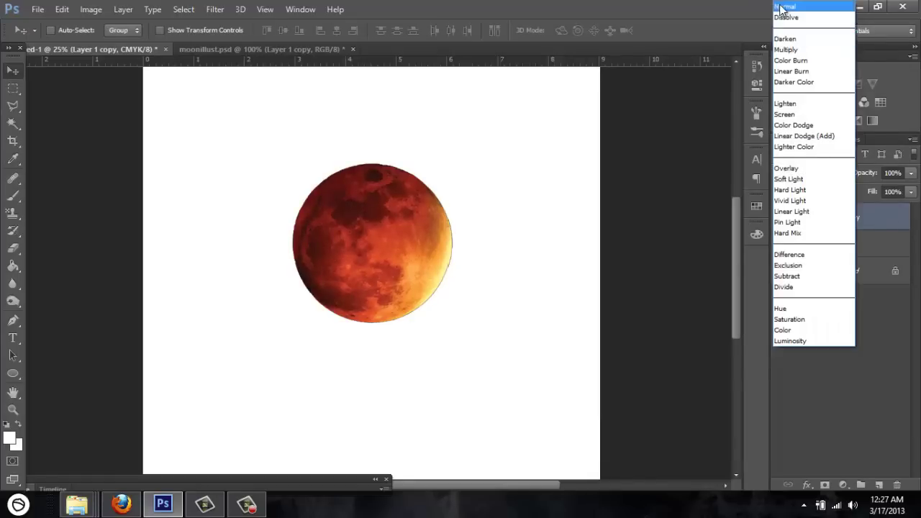
left_click(791, 6)
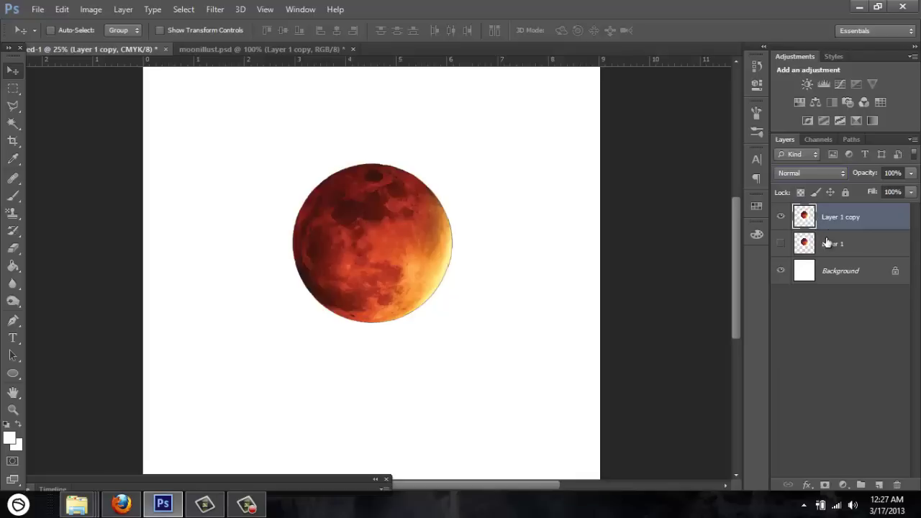
left_click(827, 244)
left_click(816, 173)
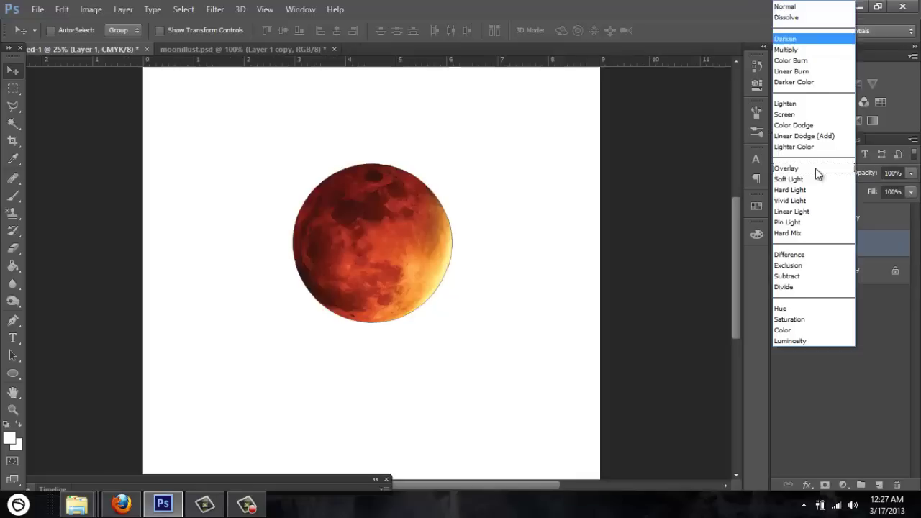
left_click(791, 6)
left_click(781, 243)
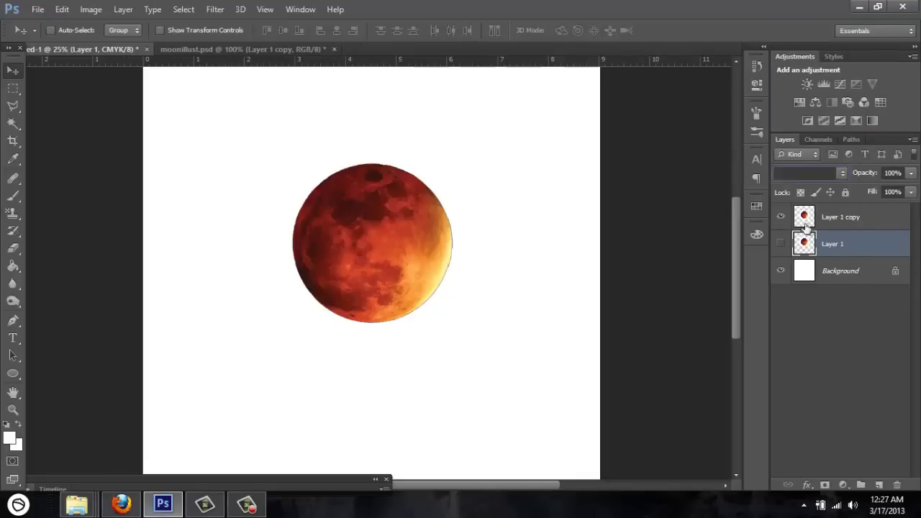
left_click(840, 216)
Step: Apply Brightness/Contrast to Layer 1 copy with brightness 41 and higher contrast
left_click(91, 9)
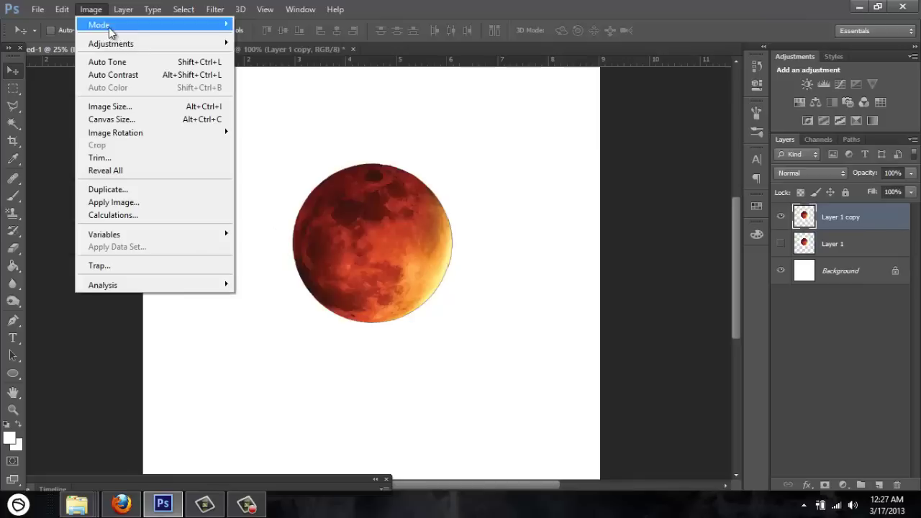
mouse_move(121, 43)
left_click(338, 42)
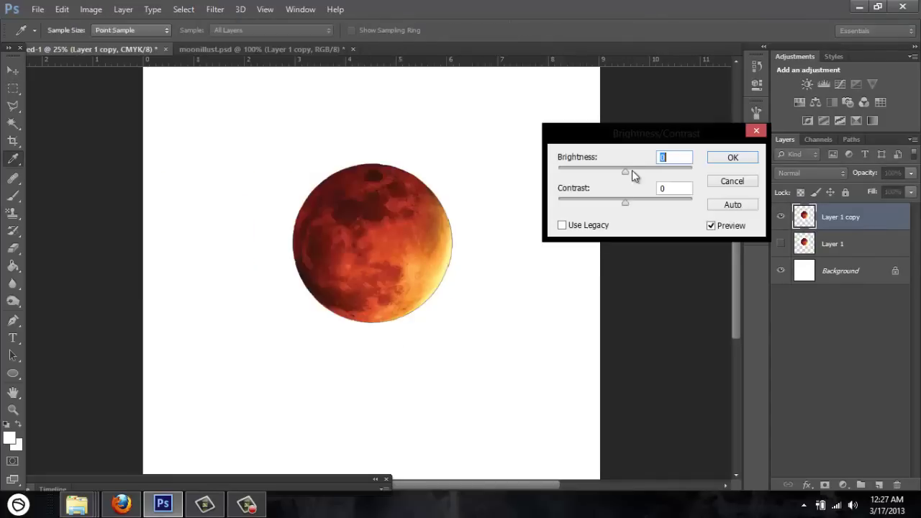
left_click_drag(631, 172, 645, 180)
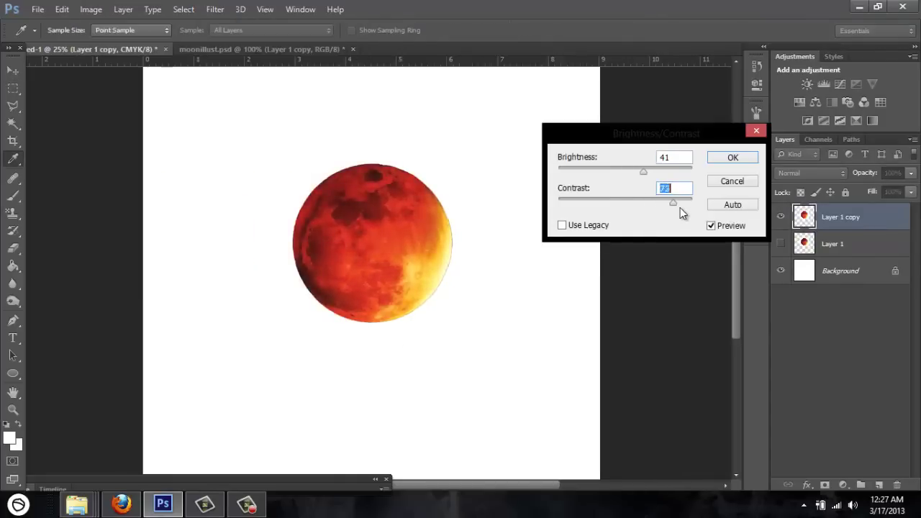
left_click(733, 157)
key("v")
left_click(123, 10)
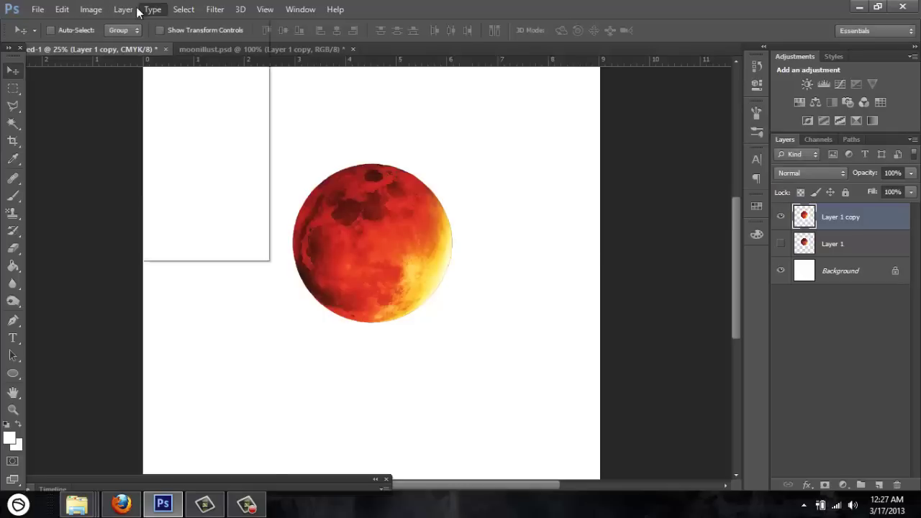
Step: Apply a two-point S-curve in Curves to Layer 1 copy, deepening the moon's reds and contrast
mouse_move(96, 12)
mouse_move(118, 44)
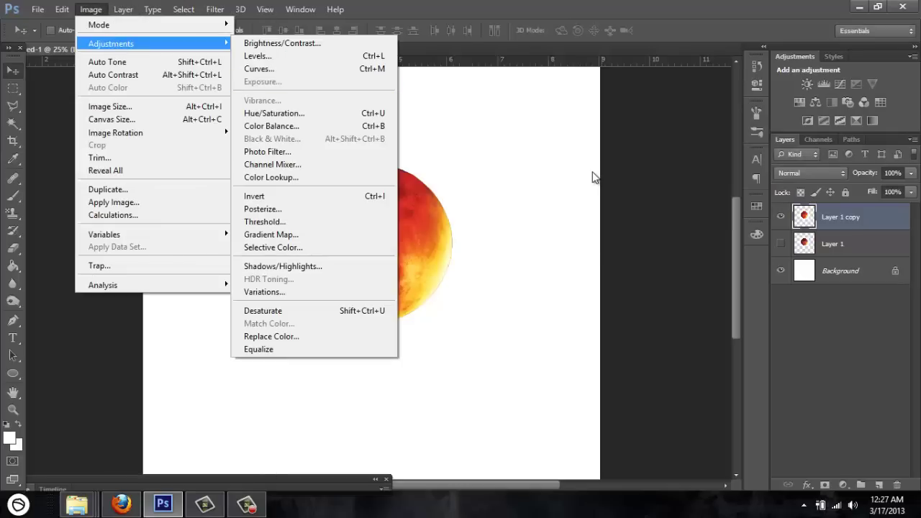
left_click(265, 68)
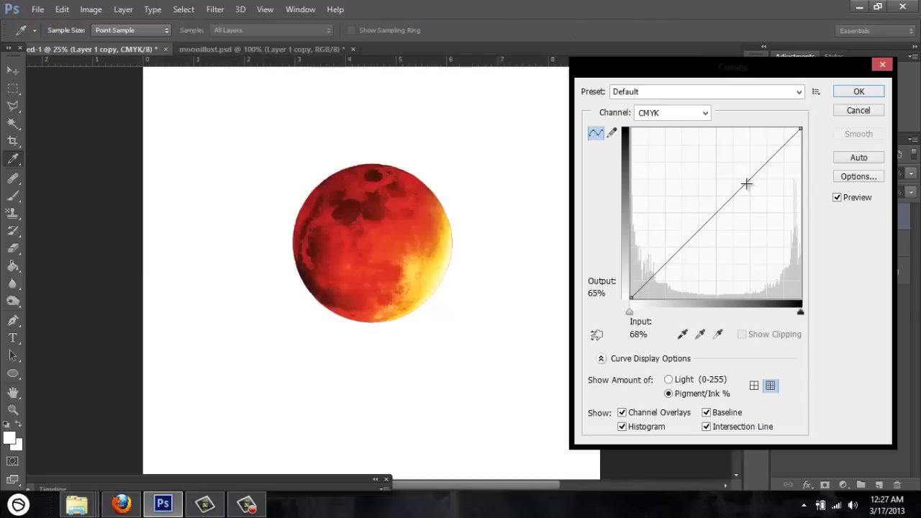
mouse_move(747, 184)
left_mouse_down()
mouse_move(740, 176)
mouse_move(756, 189)
left_mouse_up()
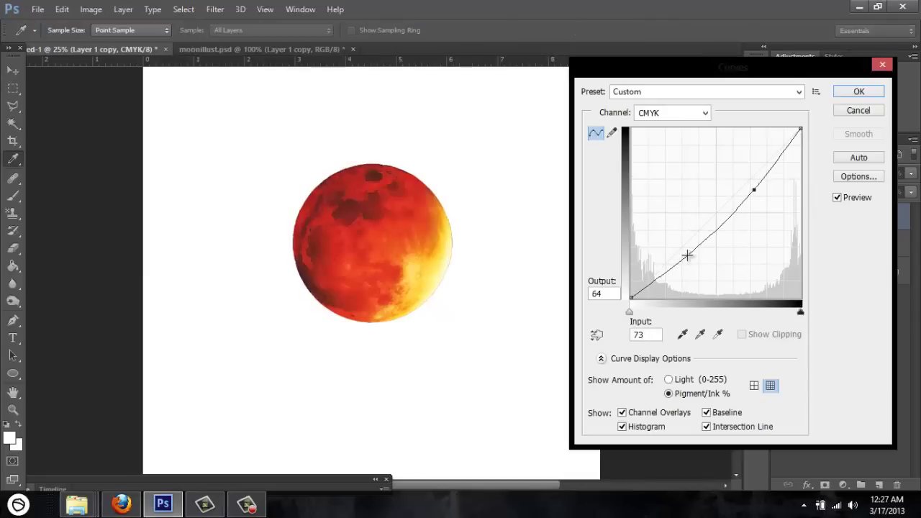
mouse_move(689, 252)
left_mouse_down()
mouse_move(695, 276)
mouse_move(695, 261)
left_mouse_up()
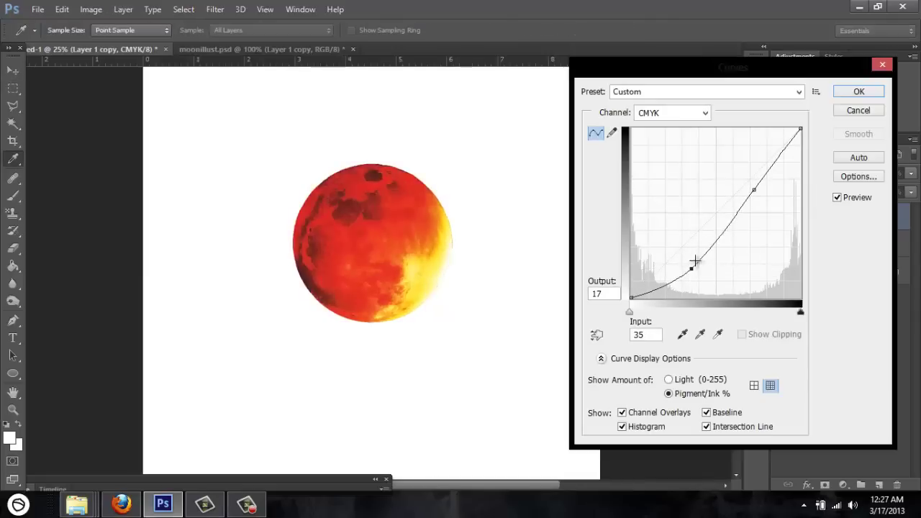
left_click(752, 189)
mouse_move(745, 183)
left_mouse_down()
mouse_move(735, 181)
mouse_move(751, 185)
left_mouse_up()
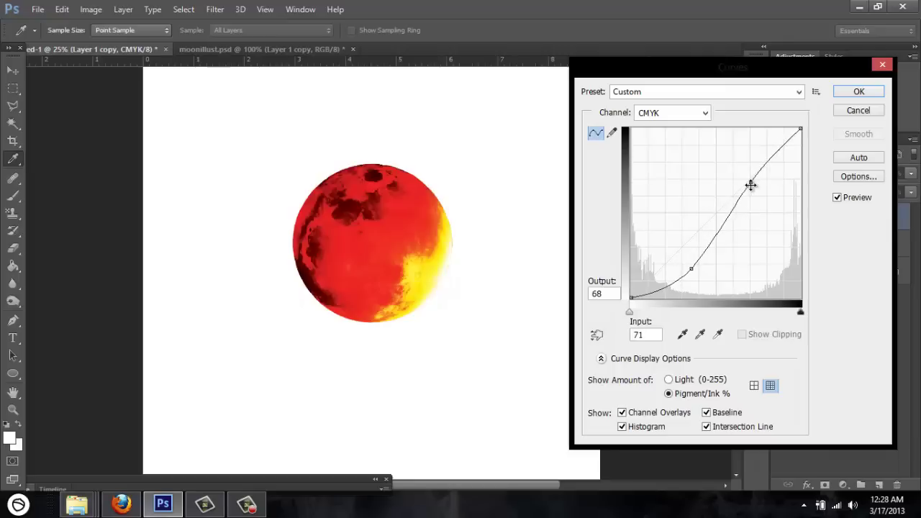
left_click(857, 93)
Step: Apply a Gaussian Blur of about 4.8 pixels to Layer 1 copy
left_click(220, 13)
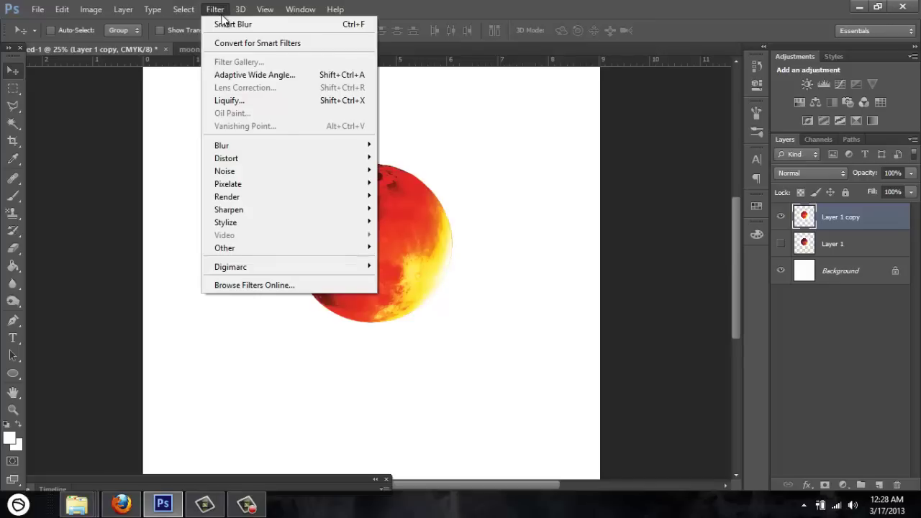
mouse_move(359, 143)
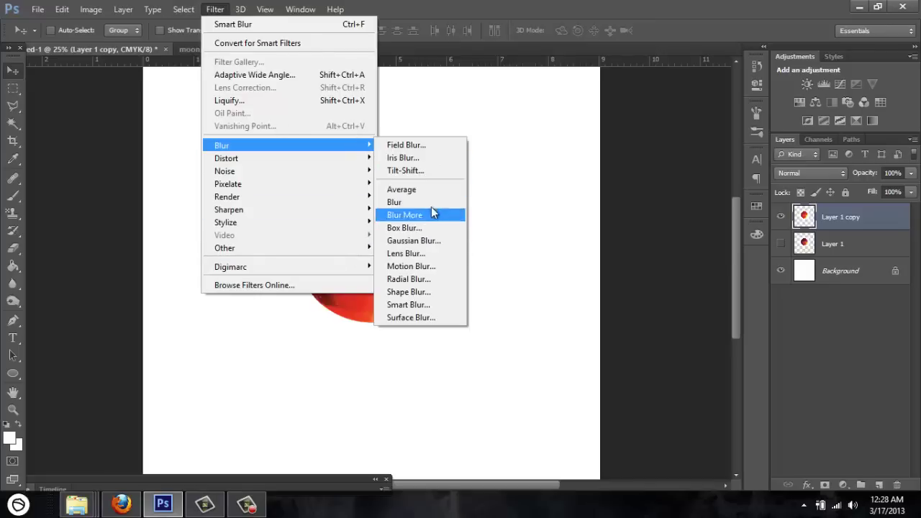
left_click(438, 242)
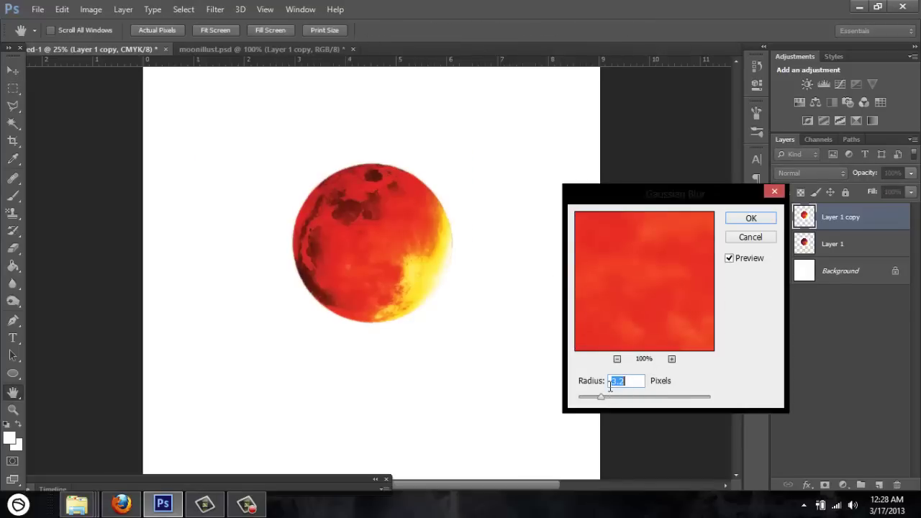
left_click_drag(608, 394, 613, 395)
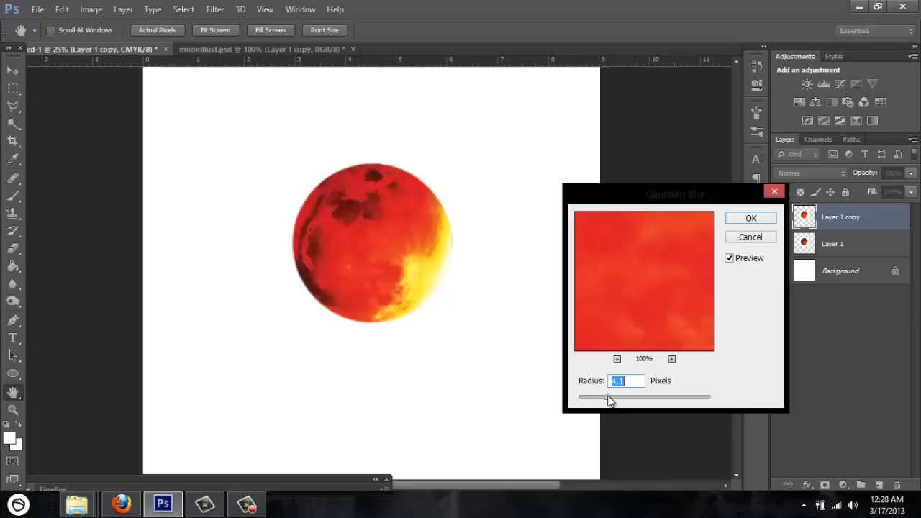
left_click(751, 217)
Step: Invert the colours of the Layer 1 copy moon
left_click(94, 10)
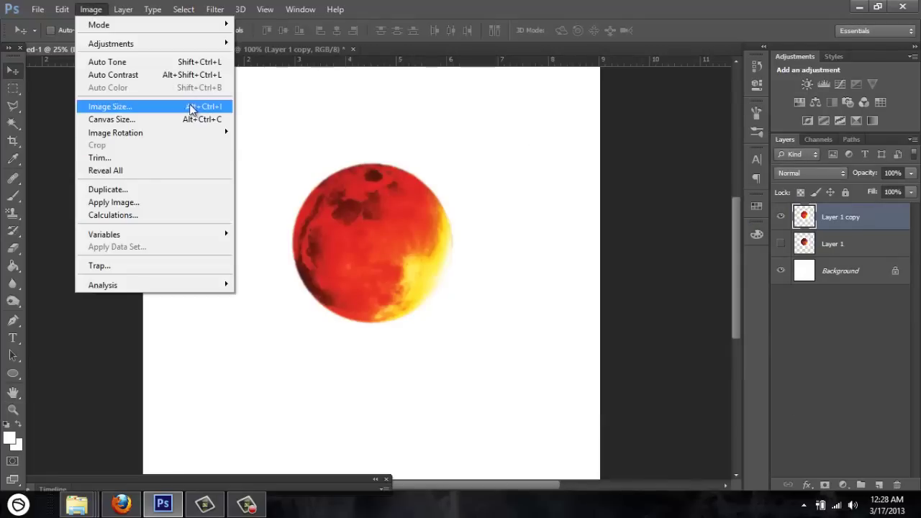
mouse_move(150, 43)
left_click(359, 194)
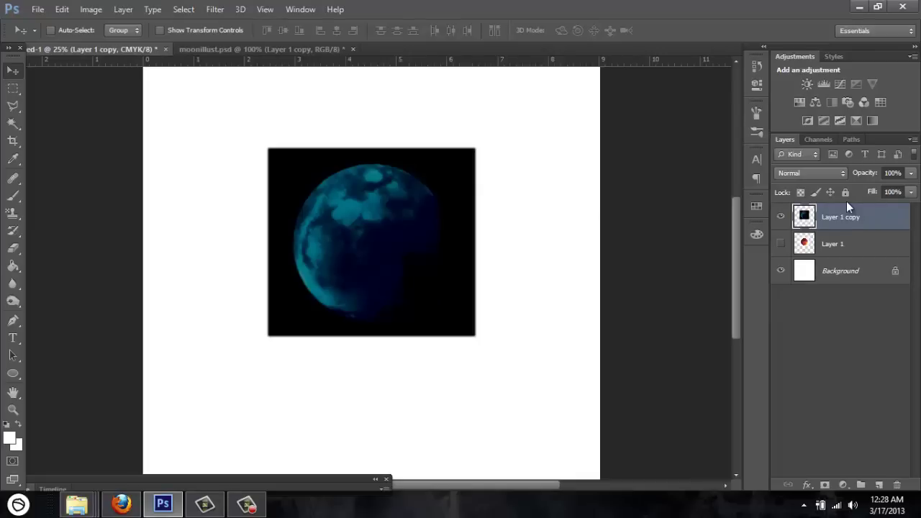
Step: Blend Layer 1 copy in Color Dodge over a visible Layer 1, keeping the copy selected
left_click(824, 174)
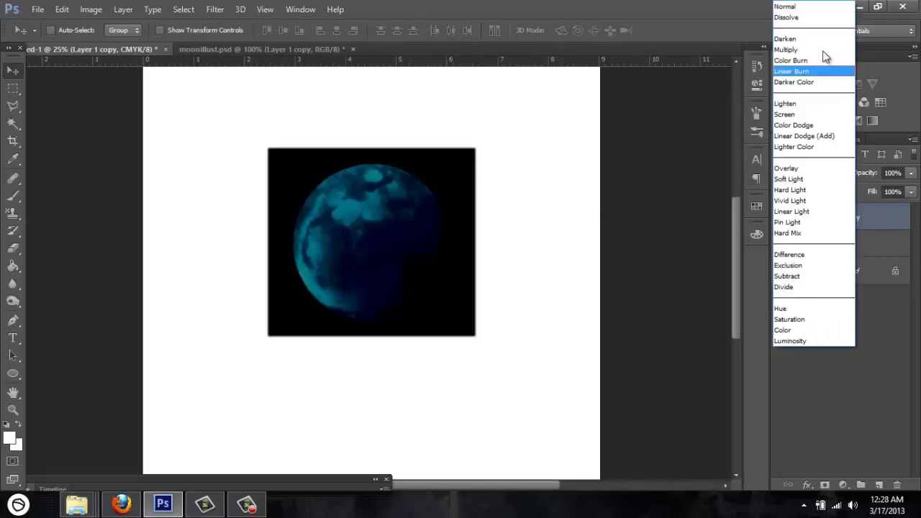
left_click(824, 121)
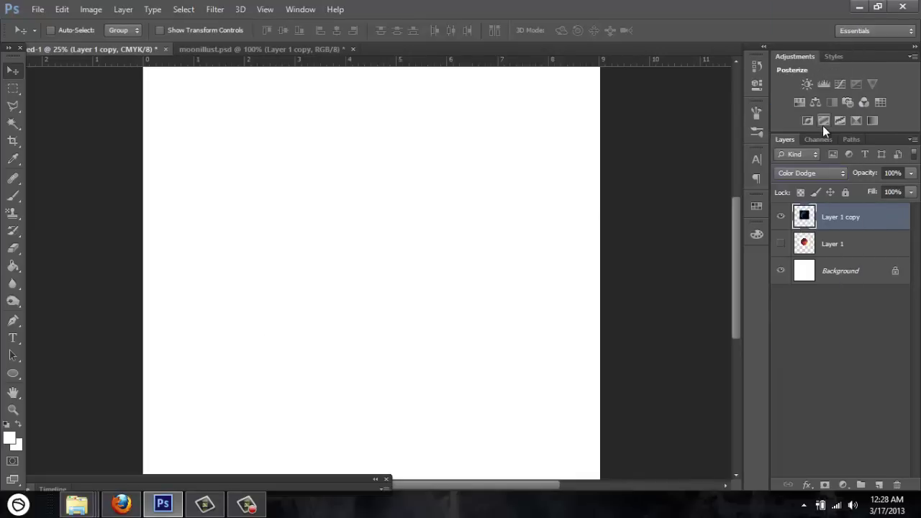
left_click(781, 244)
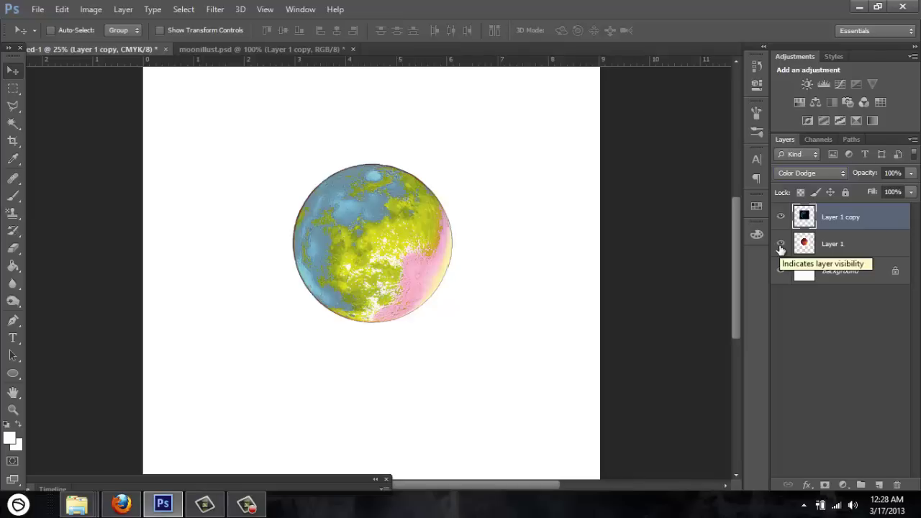
left_click(835, 220)
Step: Add a new Threshold adjustment layer, Threshold 1, on top of the moon
left_click(103, 11)
left_click(91, 7)
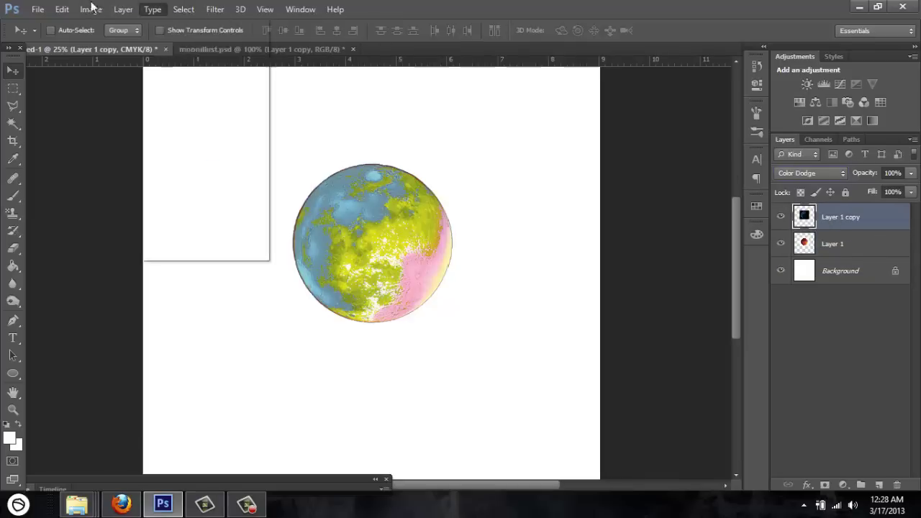
left_click(91, 7)
mouse_move(109, 46)
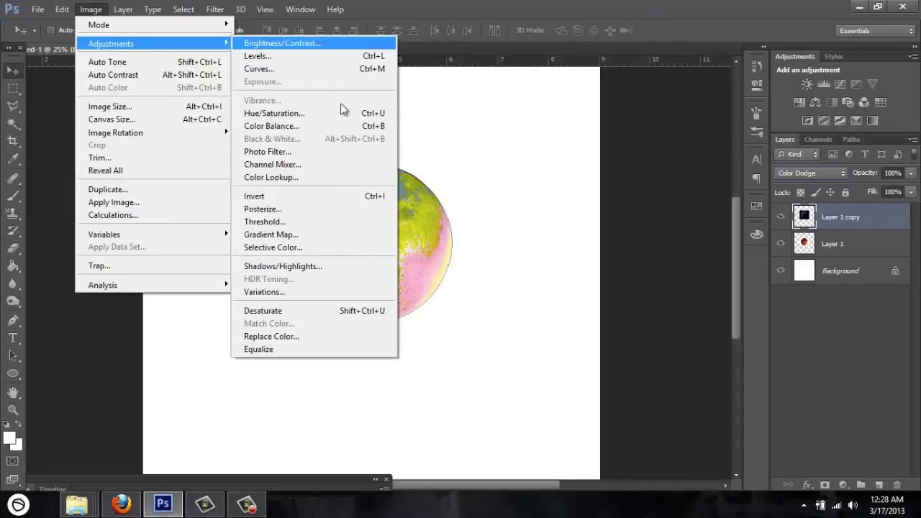
mouse_move(128, 10)
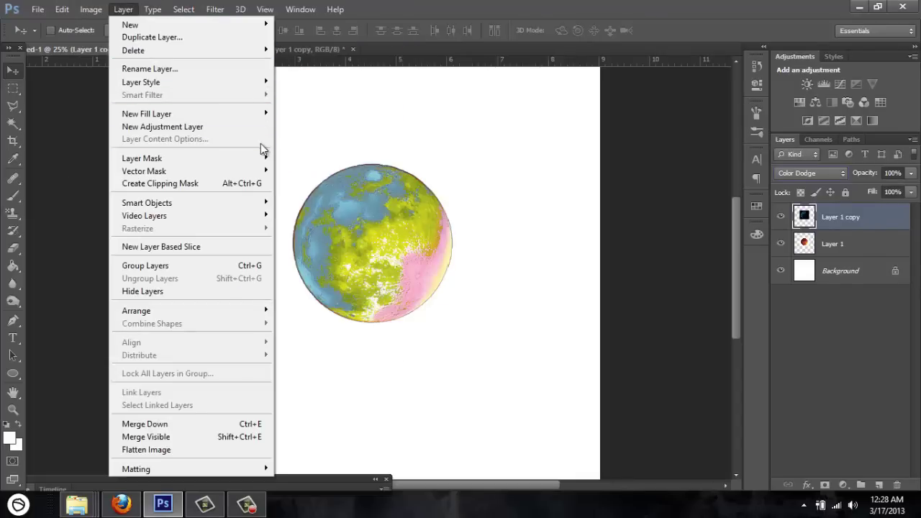
mouse_move(259, 126)
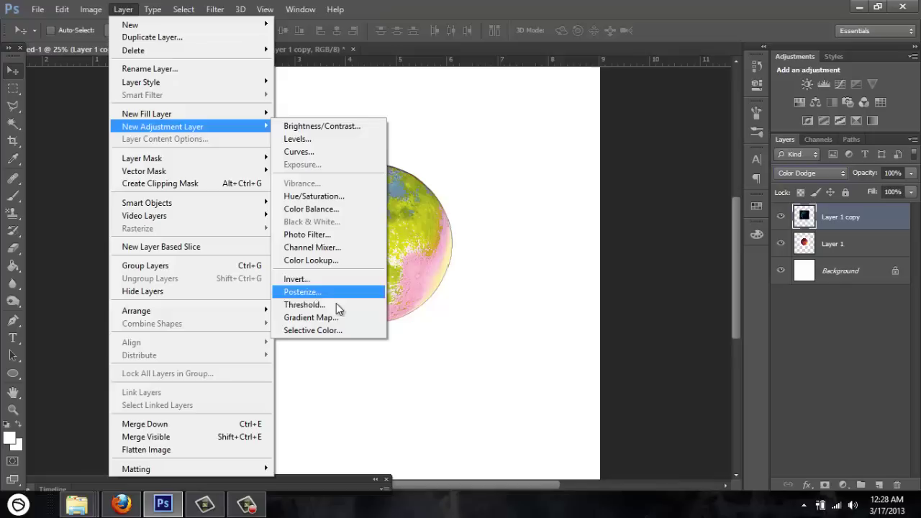
key("Escape")
key("Escape")
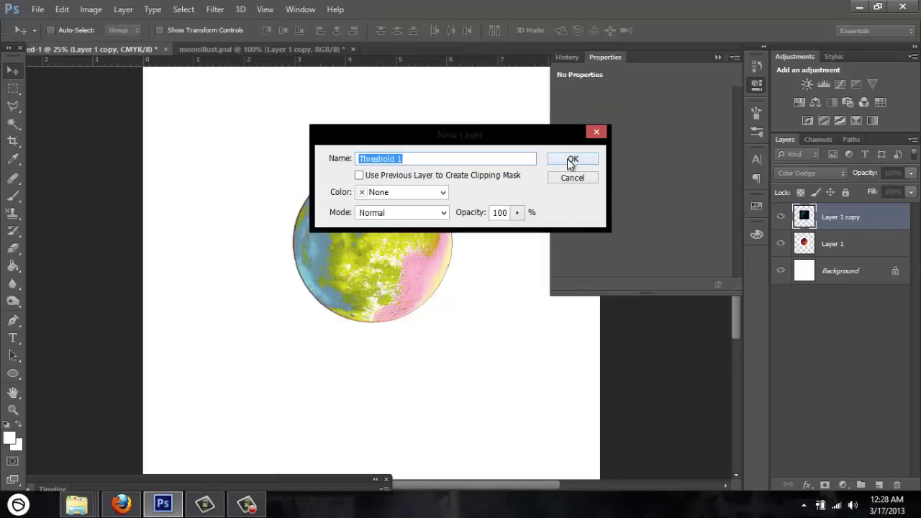
left_click(572, 160)
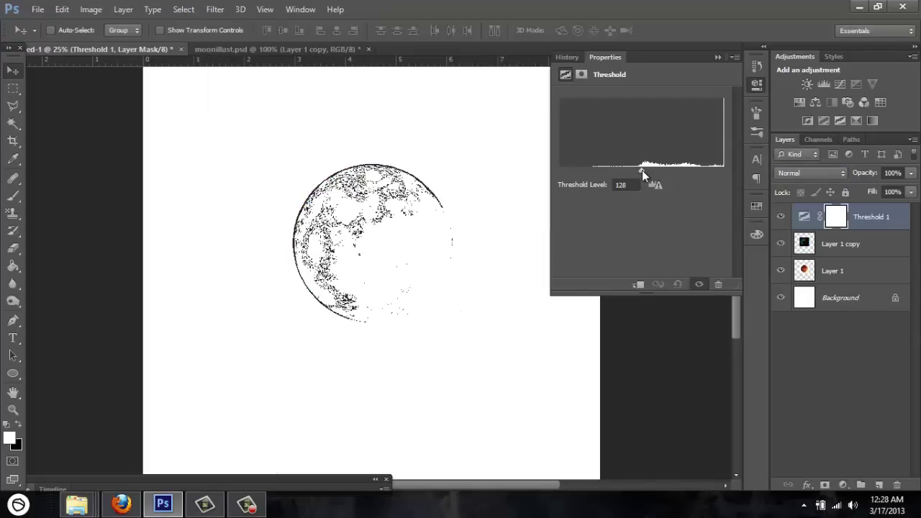
Step: Set the Threshold level to about 149, turning the moon into black-and-white line art
mouse_move(642, 169)
left_mouse_down()
mouse_move(671, 177)
mouse_move(648, 181)
left_mouse_up()
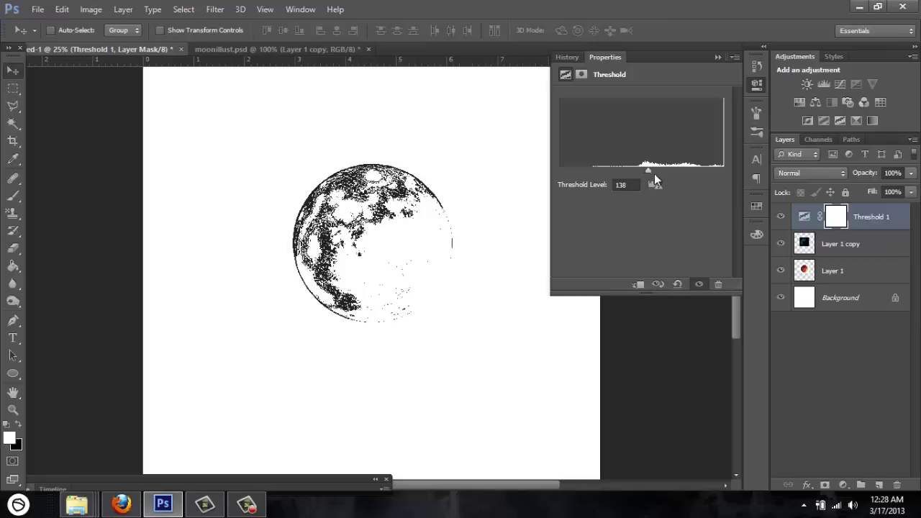
mouse_move(649, 176)
left_mouse_down()
mouse_move(729, 175)
mouse_move(654, 180)
left_mouse_up()
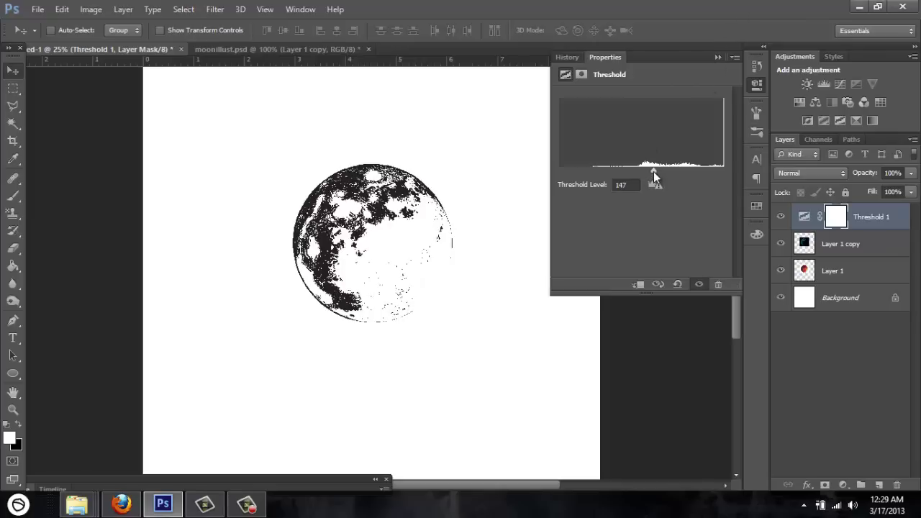
left_click_drag(653, 171, 657, 169)
Step: Duplicate Layer 1's red moon and move the copy above Threshold 1
left_click(718, 57)
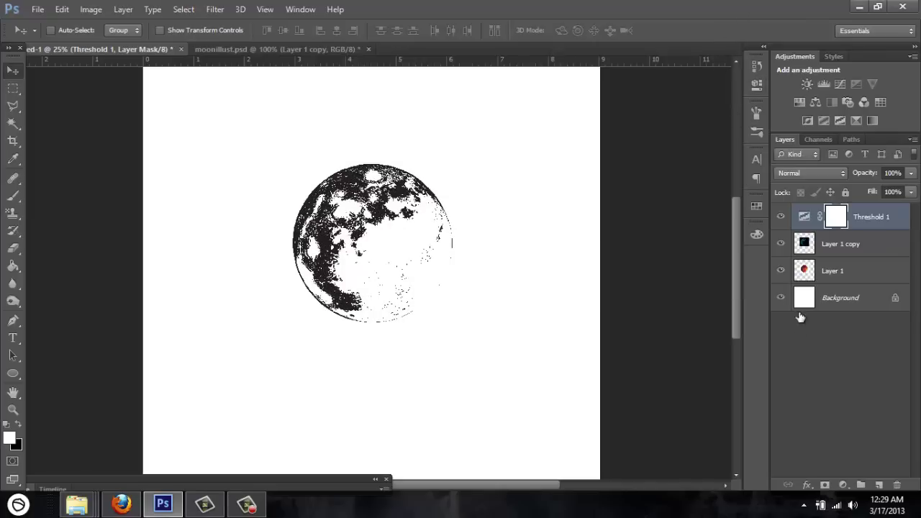
left_click(814, 270)
key("ctrl+j")
left_click_drag(822, 280, 827, 202)
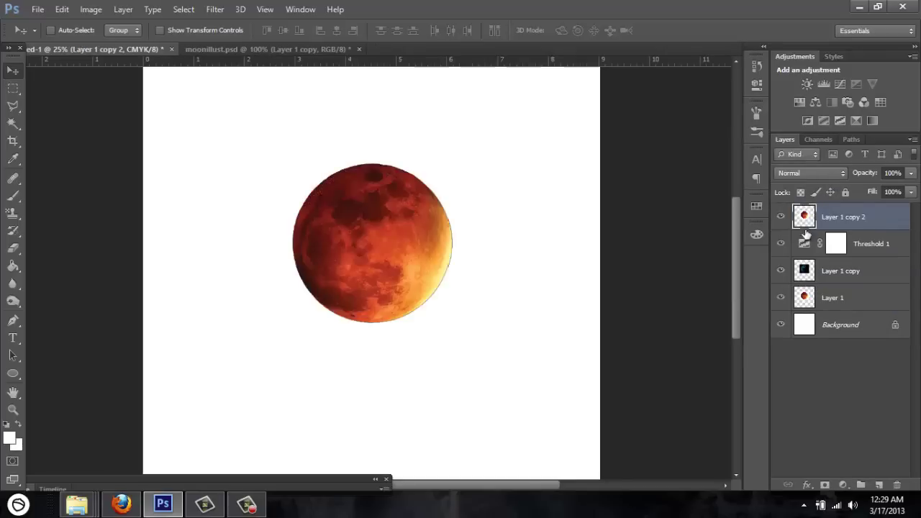
Step: Set the red moon copy's blend mode to Darken, then view moonillust.psd
left_click(823, 169)
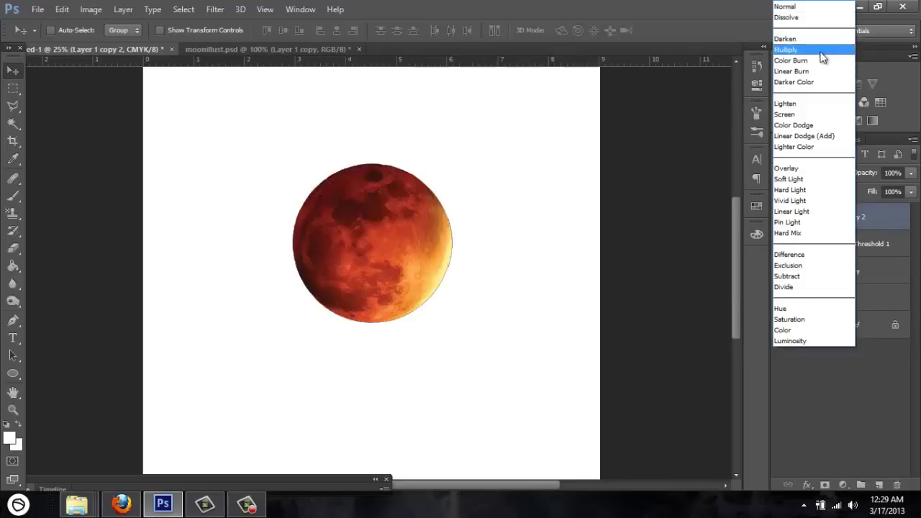
left_click(820, 40)
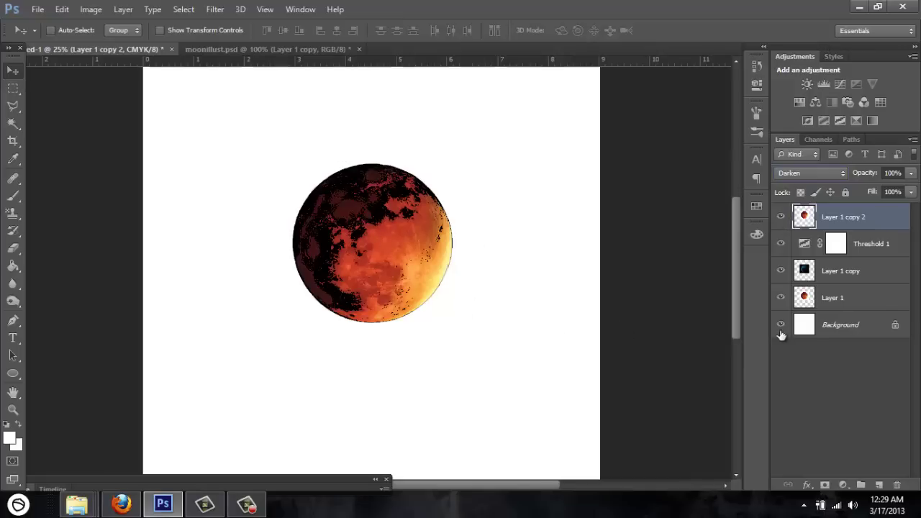
left_click(282, 48)
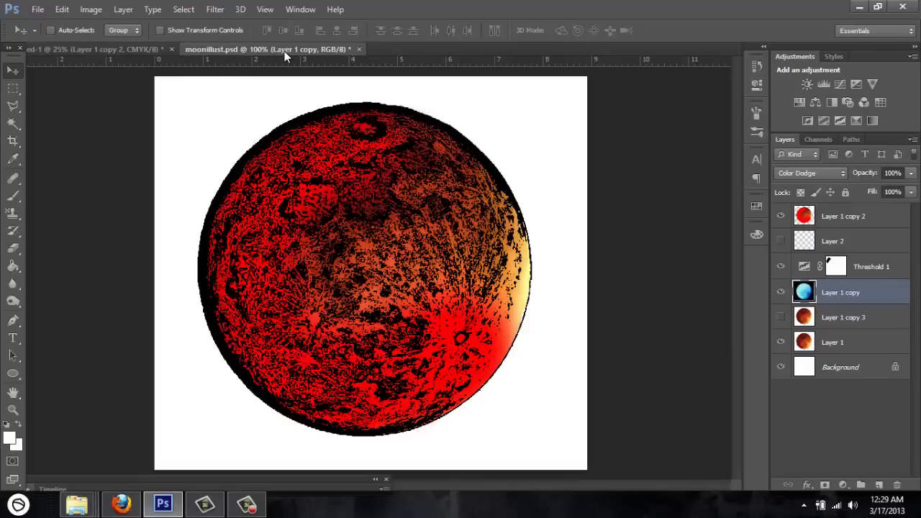
Step: Back in the moon document, set the foreground colour to deep red c71010
left_click(108, 49)
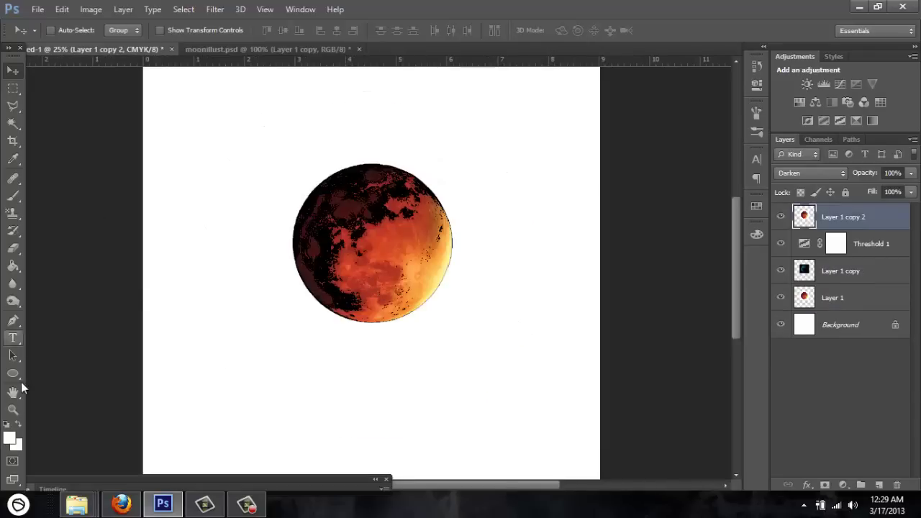
left_click(13, 442)
left_click(451, 122)
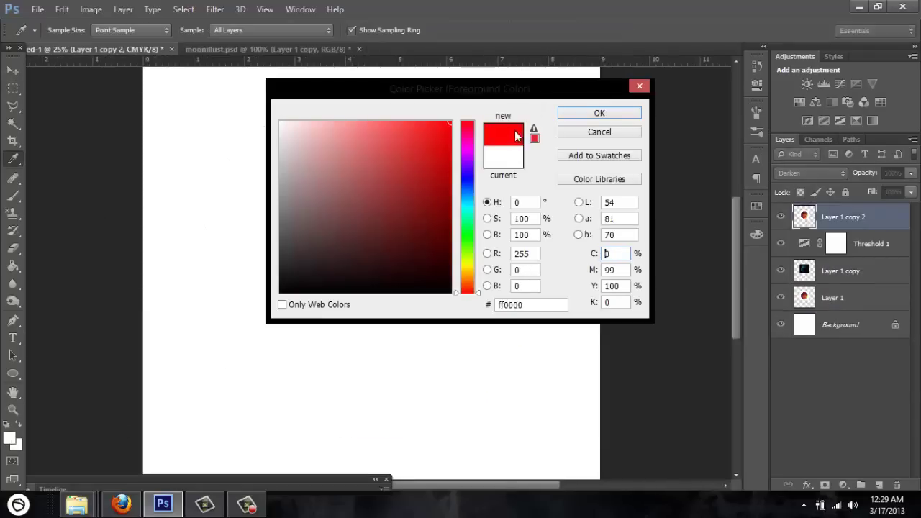
left_click(437, 158)
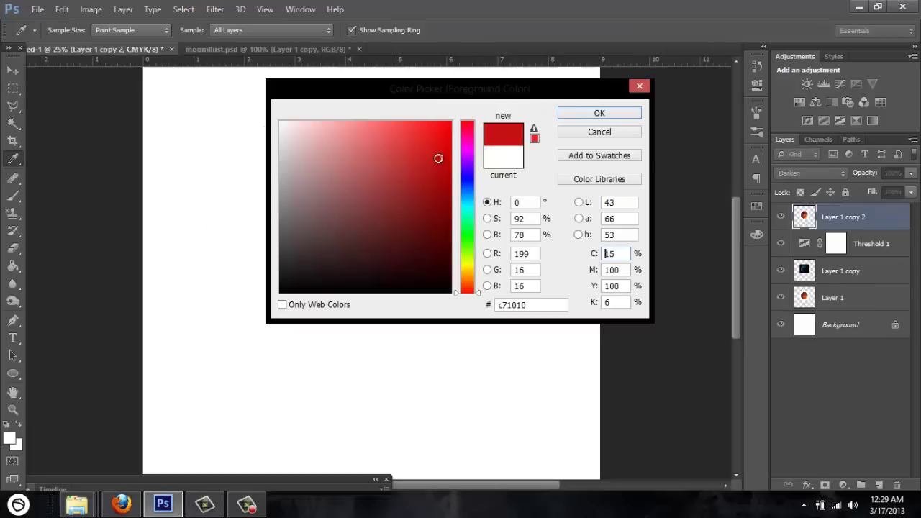
left_click(599, 114)
Step: Select the white canvas area around the moon with the Magic Wand
left_click(12, 195)
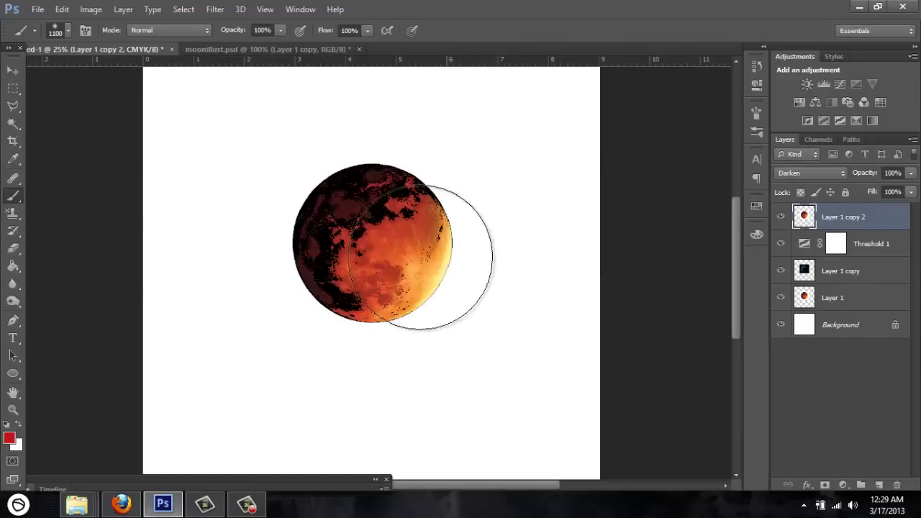
left_click(12, 123)
left_click(317, 180)
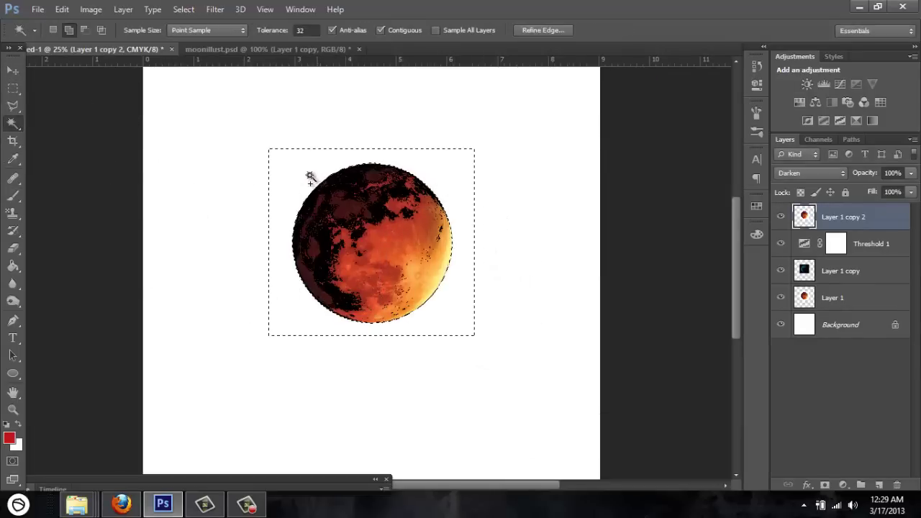
Step: Select only the moon, paint red along its lower-left edge with a 200 px brush, then deselect
left_click(234, 203)
key("ctrl+shift+i")
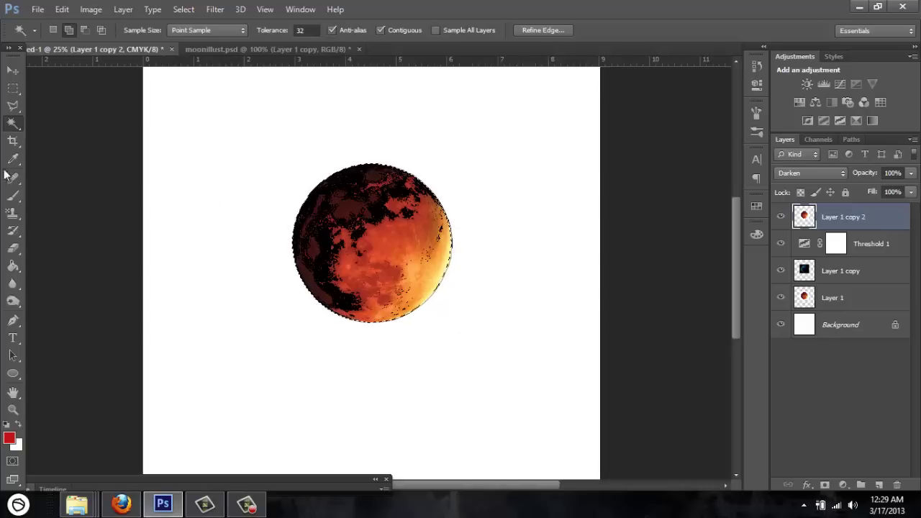
left_click(11, 196)
key("bracketleft")
key("bracketleft")
key("bracketleft")
key("bracketleft")
key("bracketleft")
key("bracketleft")
key("bracketleft")
key("bracketleft")
key("bracketleft")
key("bracketleft")
key("bracketleft")
key("bracketleft")
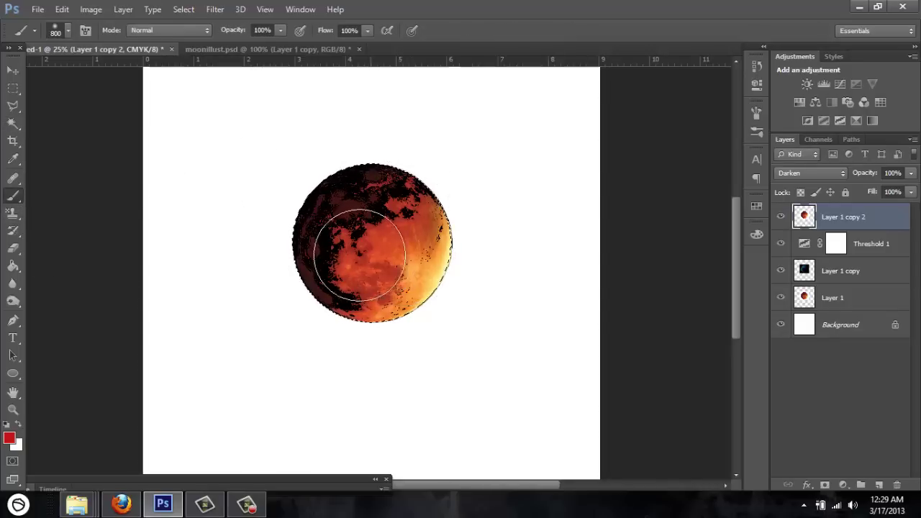
key("bracketleft")
key("bracketleft")
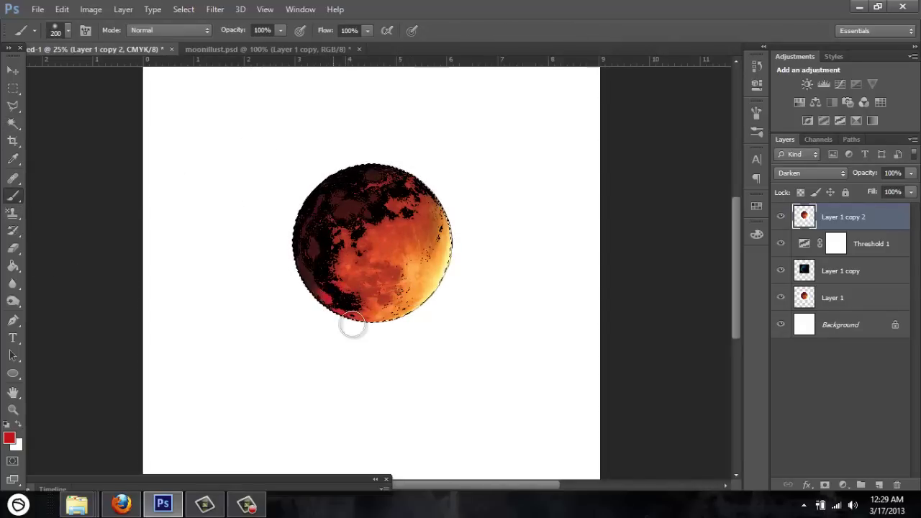
mouse_move(354, 324)
left_mouse_down()
mouse_move(318, 283)
mouse_move(313, 297)
mouse_move(302, 273)
mouse_move(303, 195)
mouse_move(338, 155)
mouse_move(329, 181)
mouse_move(360, 173)
mouse_move(335, 171)
mouse_move(405, 158)
mouse_move(340, 164)
mouse_move(411, 173)
mouse_move(352, 172)
mouse_move(309, 218)
mouse_move(306, 262)
left_mouse_up()
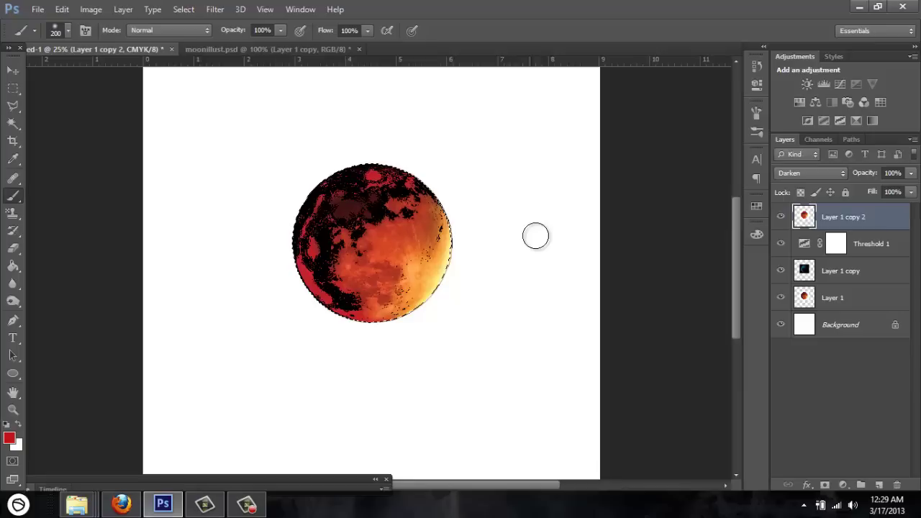
key("ctrl+d")
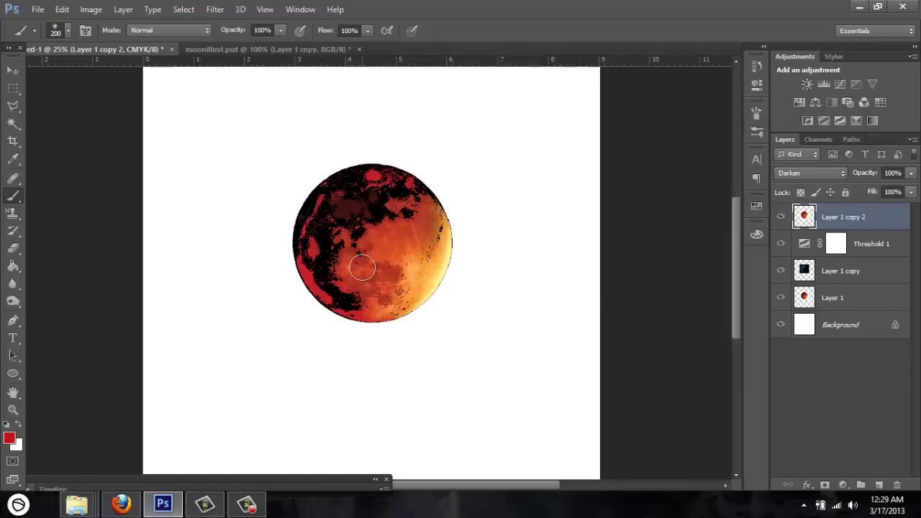
left_click(288, 49)
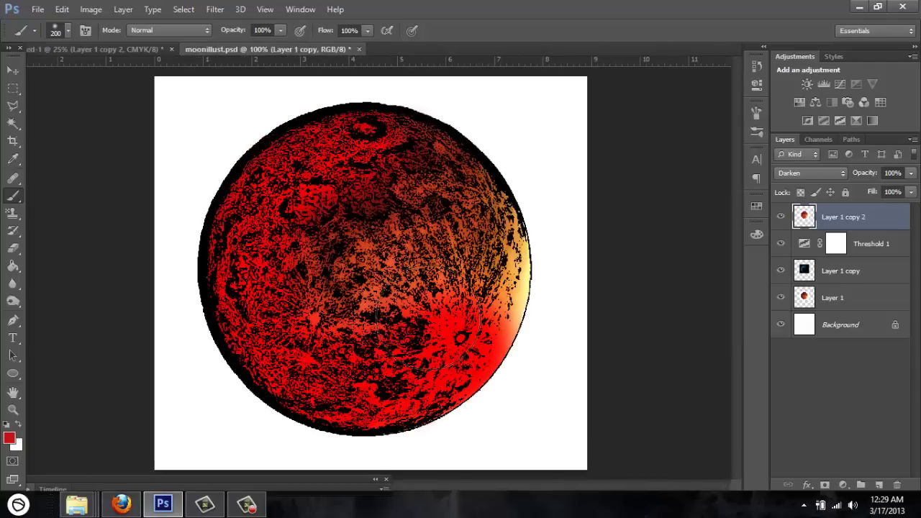
left_click(108, 50)
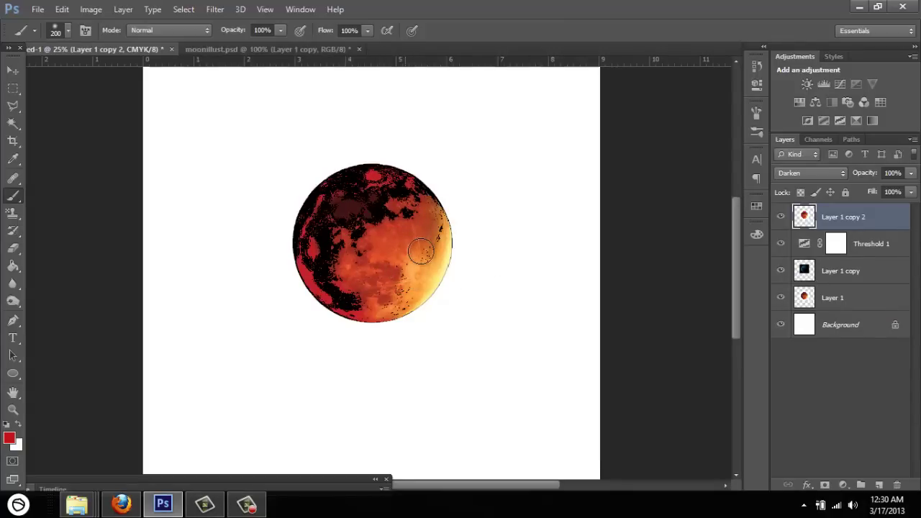
Step: Toggle Layer 1 copy 2 and Threshold 1 visibility to compare, then select Threshold 1
left_click(848, 280)
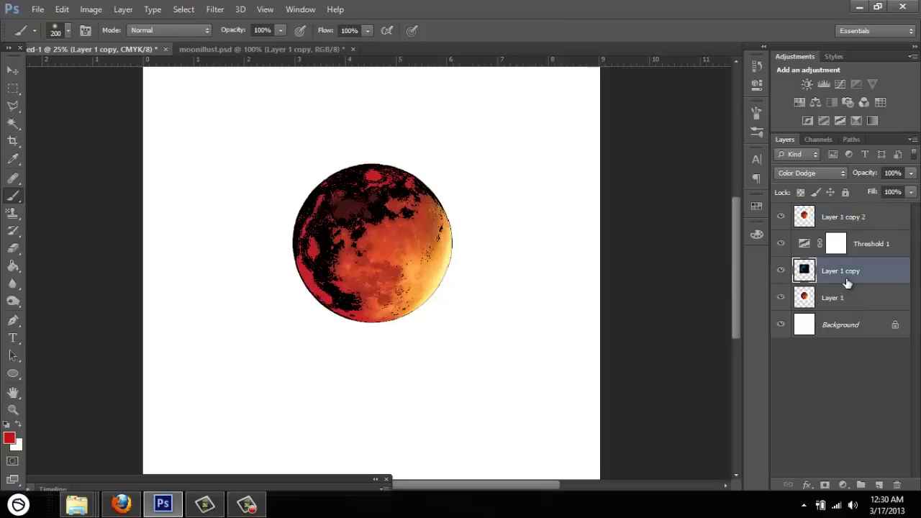
left_click(781, 217)
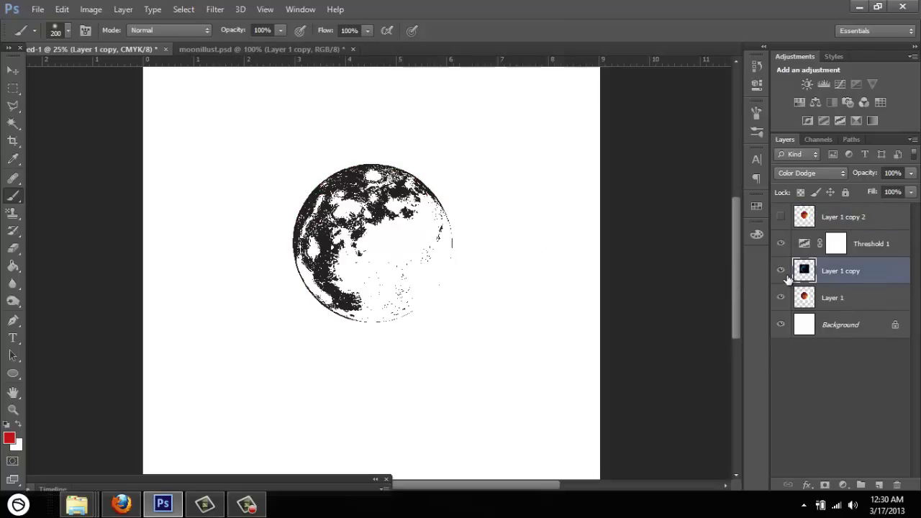
left_click(781, 243)
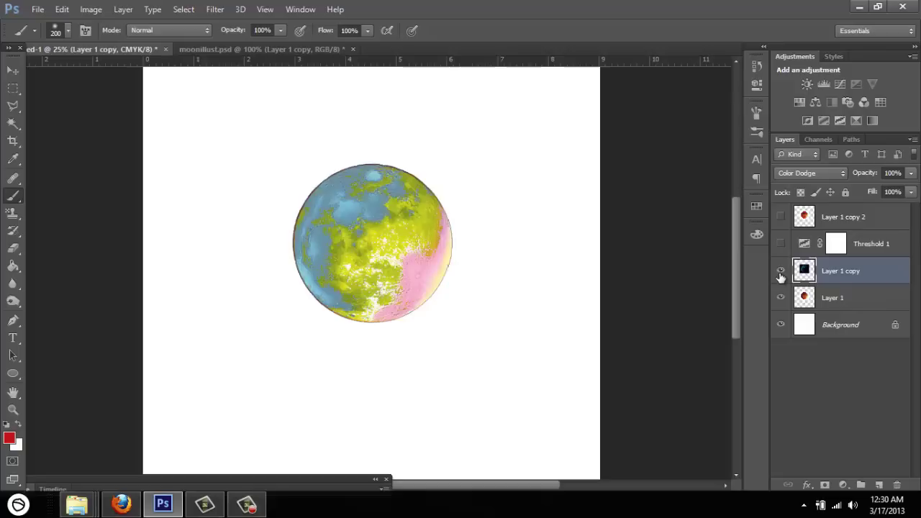
left_click(781, 243)
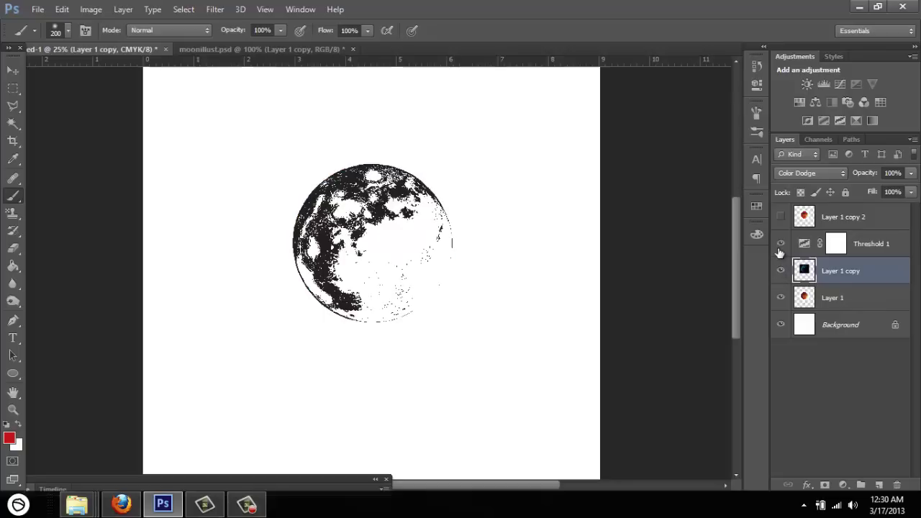
left_click(869, 248)
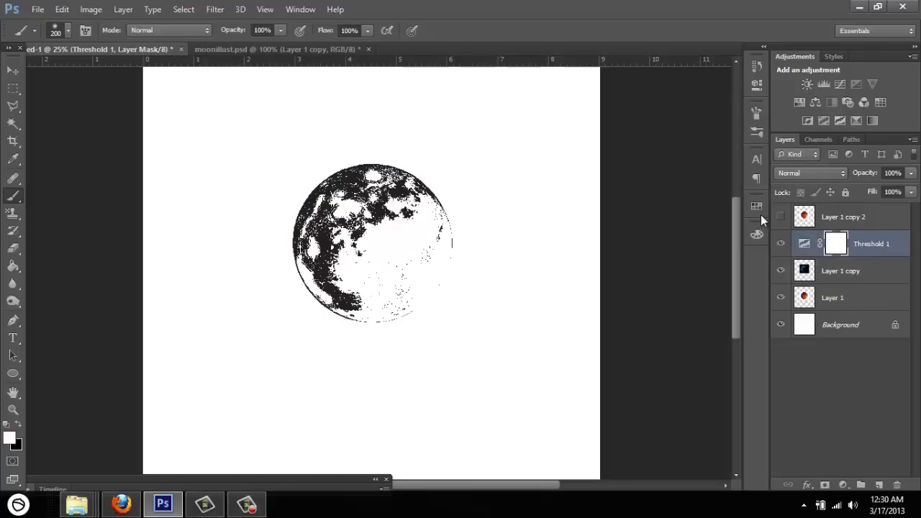
left_click(782, 218)
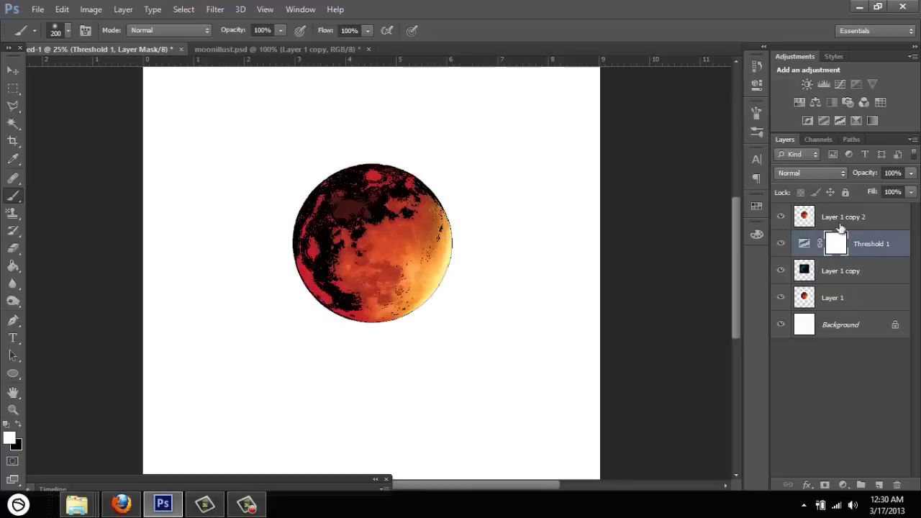
Step: Set Threshold 1's blend mode to Darken after trying Multiply, then view moonillust.psd
left_click(824, 174)
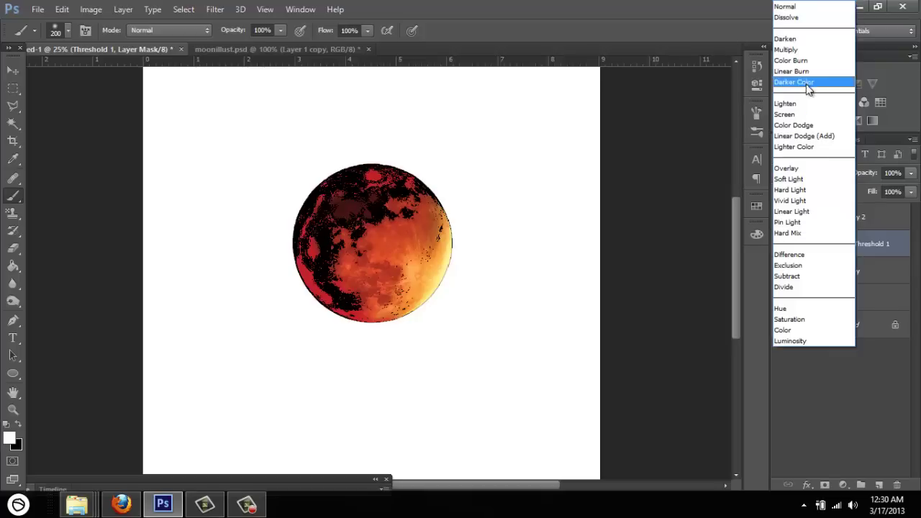
left_click(804, 51)
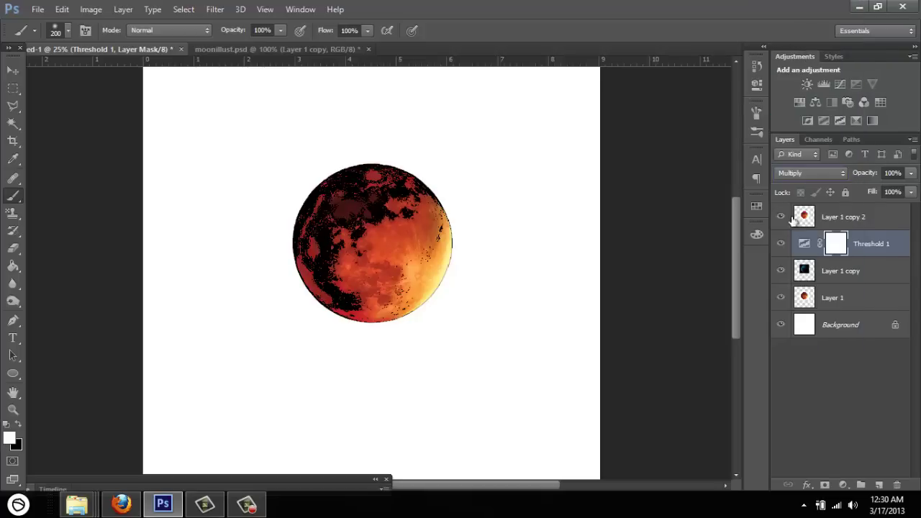
left_click(828, 177)
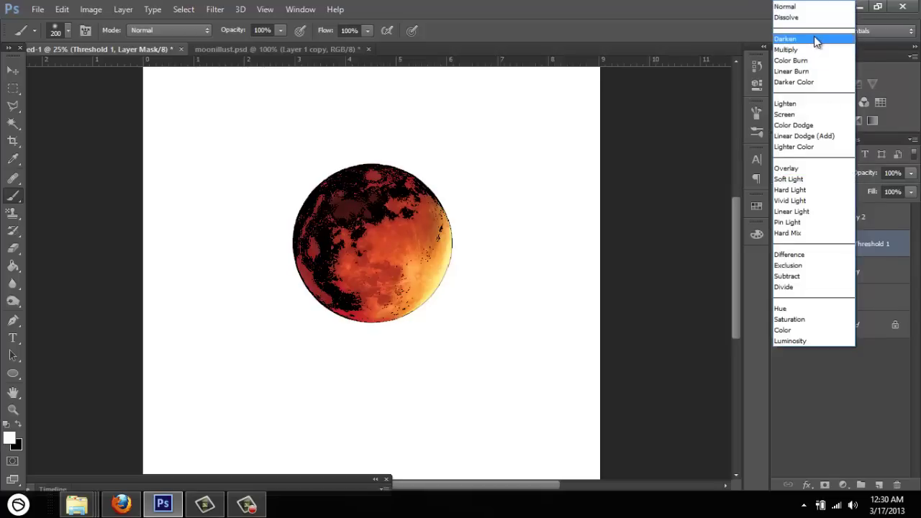
left_click(815, 36)
left_click(305, 52)
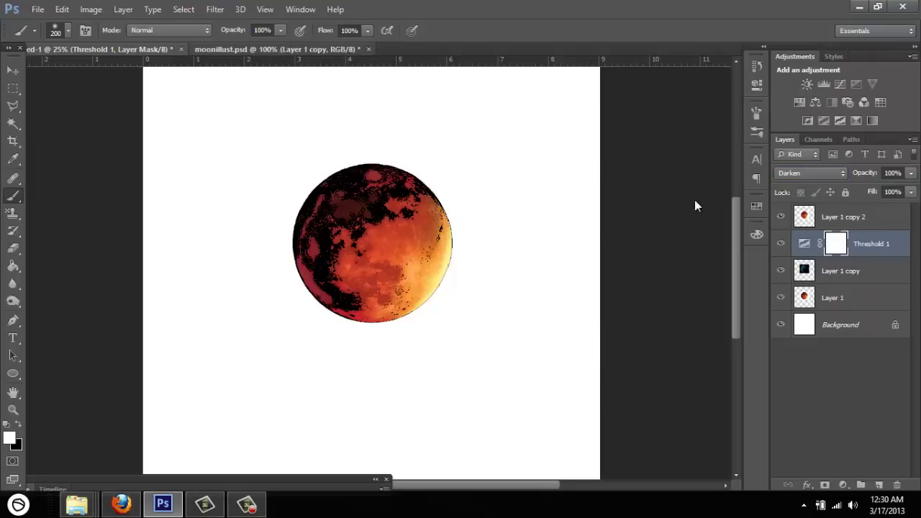
left_click(864, 223)
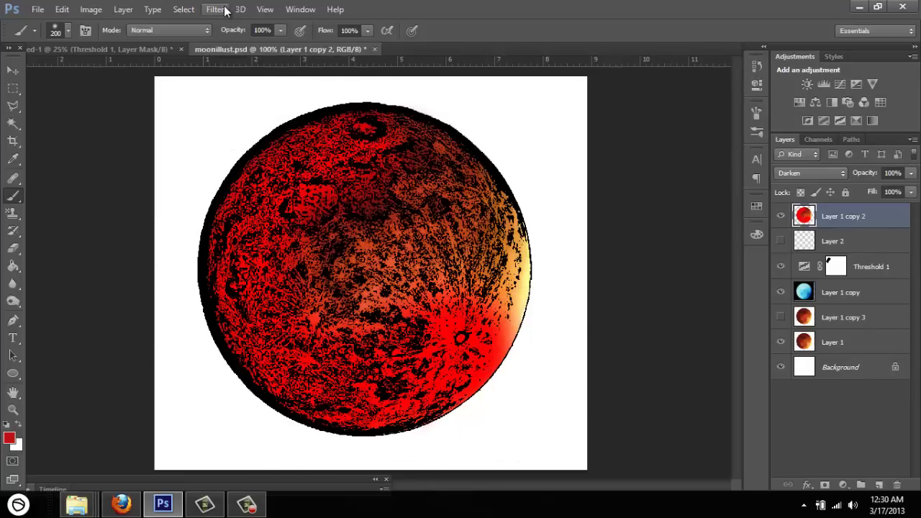
Step: Preview the gabriel-010ed image from the CV folder in Windows Photo Viewer
mouse_move(77, 504)
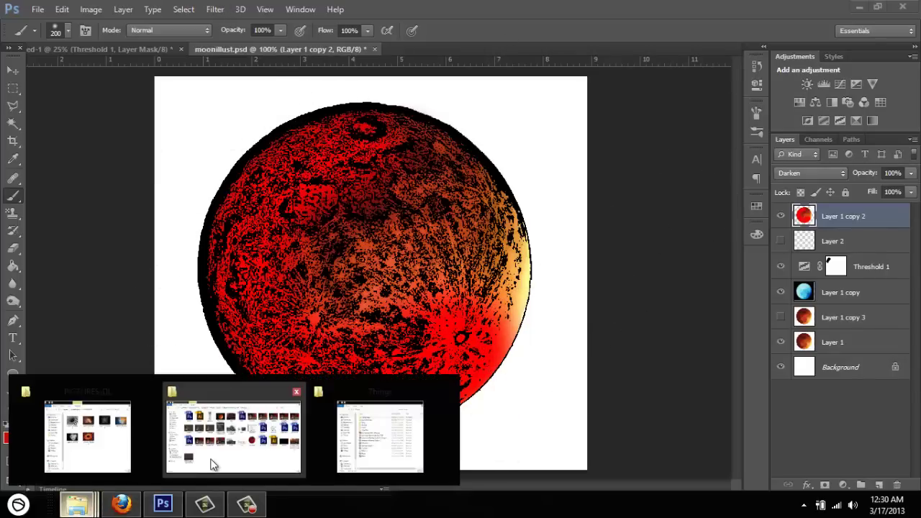
left_click(382, 393)
right_click(386, 276)
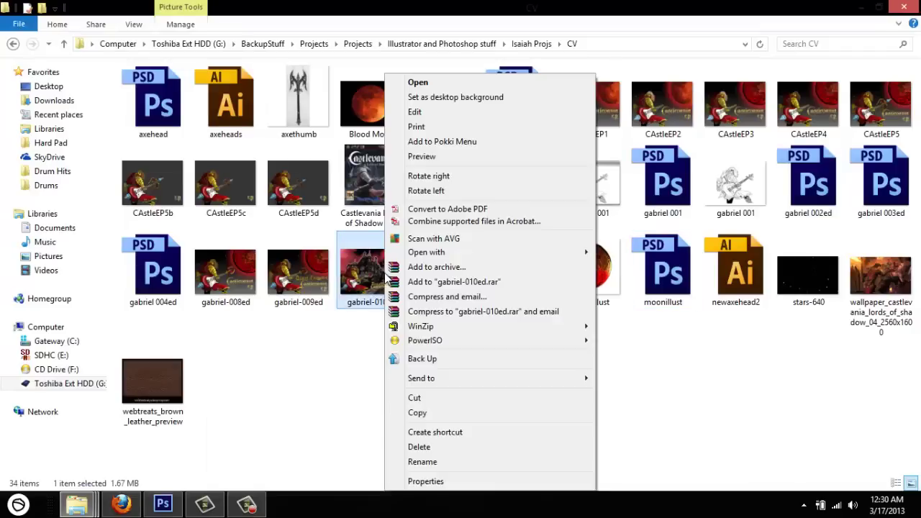
left_click(422, 156)
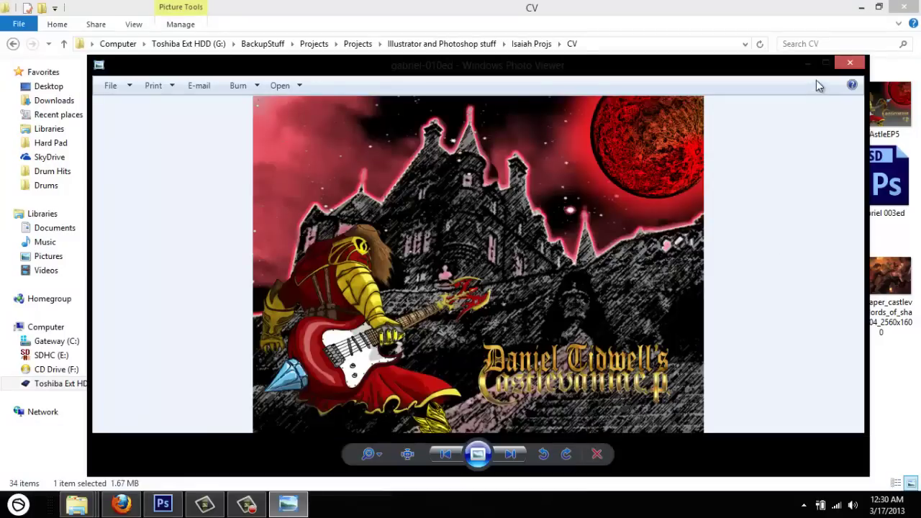
Step: Close the CV folder window and zoom in and out on the gabriel-010ed artwork
left_click(902, 9)
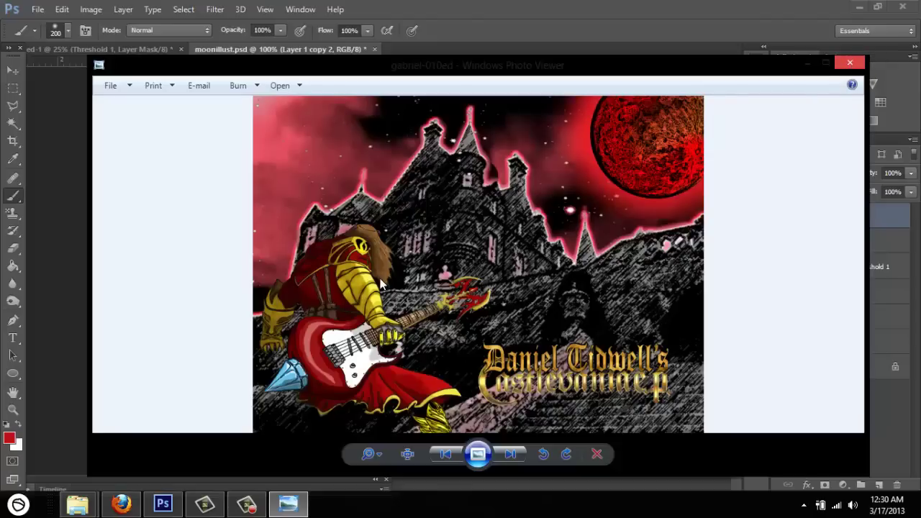
scroll(381, 286, "up", 5)
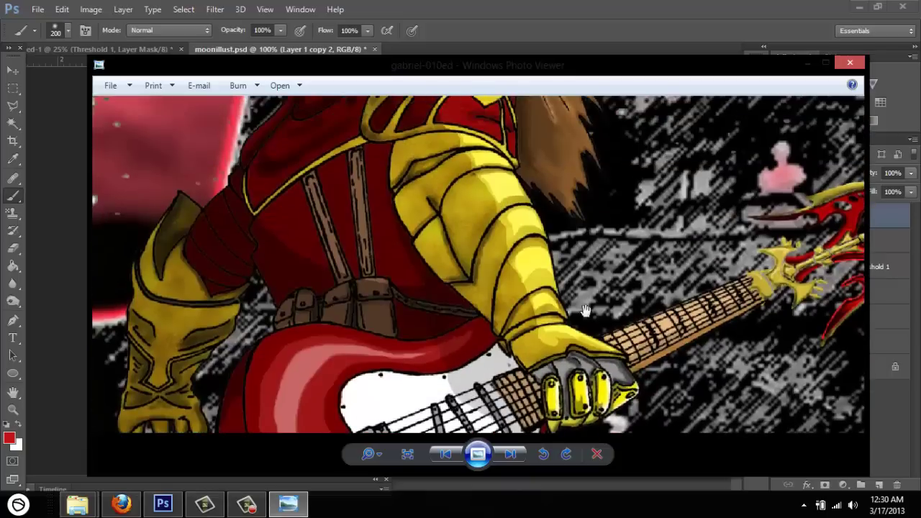
scroll(383, 245, "down", 5)
scroll(277, 318, "down", 3)
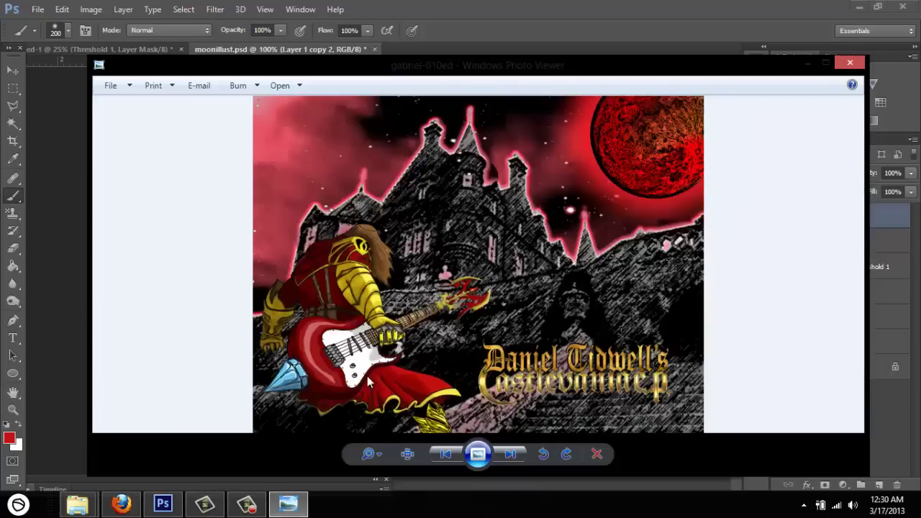
Step: Close Photo Viewer and return to the CMYK moon document, applying no filter
left_click(849, 62)
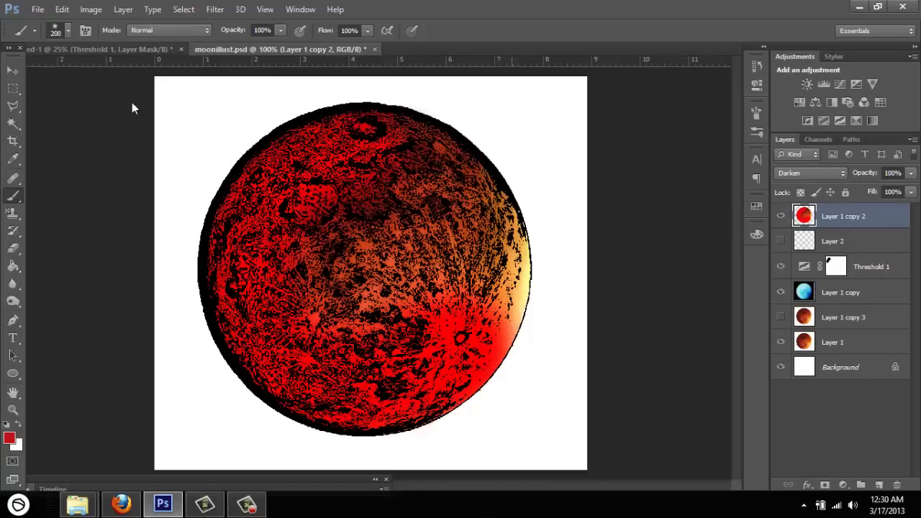
left_click(79, 49)
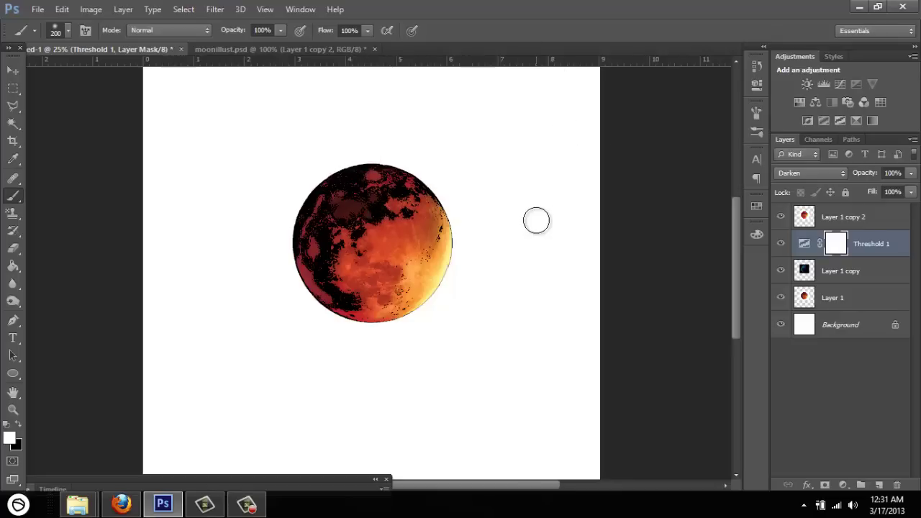
left_click(215, 9)
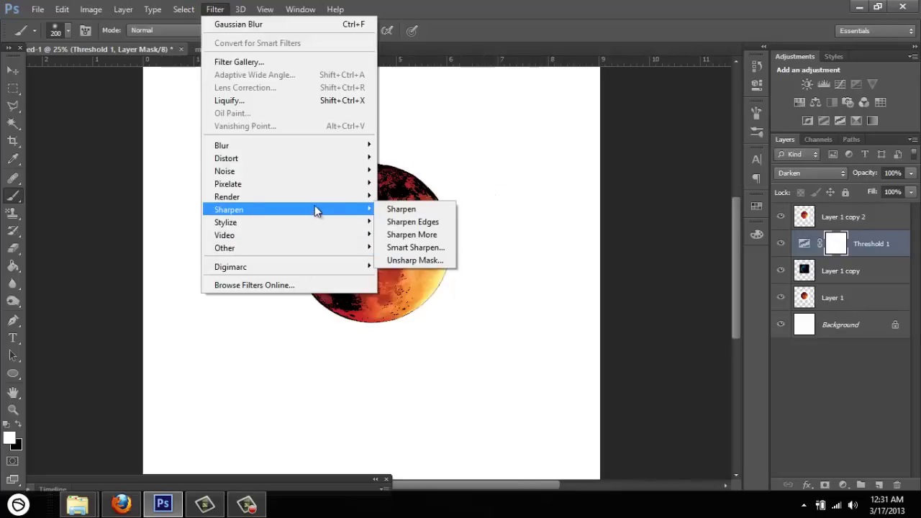
mouse_move(311, 160)
left_click(522, 200)
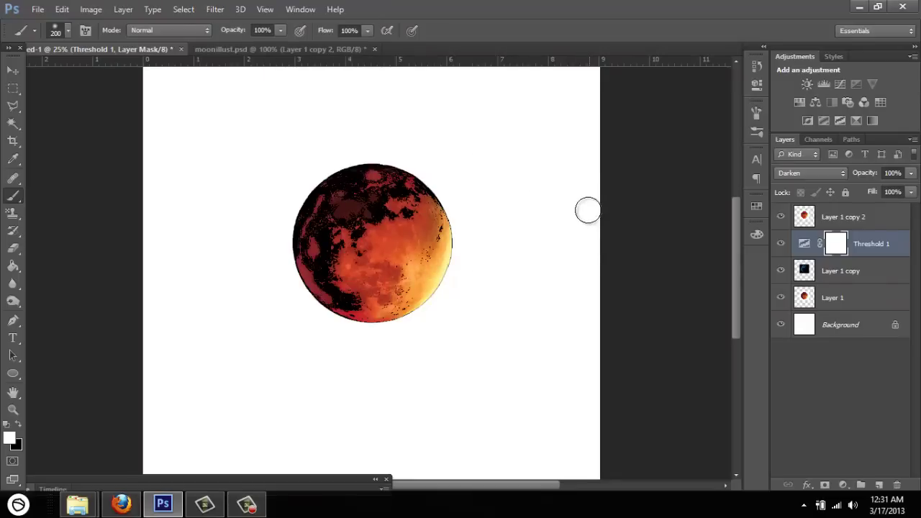